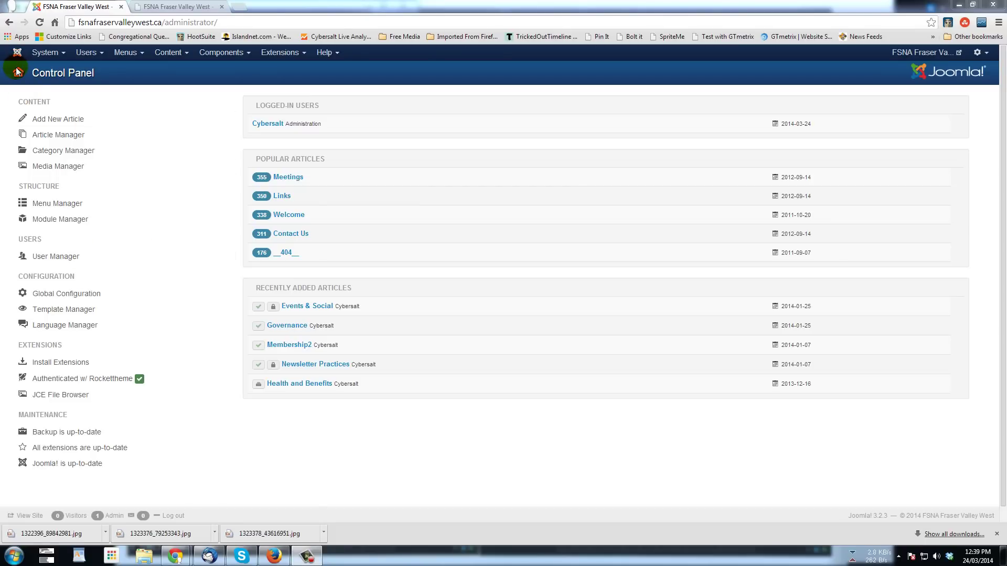
Step: Go to Components > Phoca Gallery > Control Panel in the admin menu
{"action": "left_click", "coordinate": [215, 52]}
{"action": "mouse_move", "coordinate": [245, 201]}
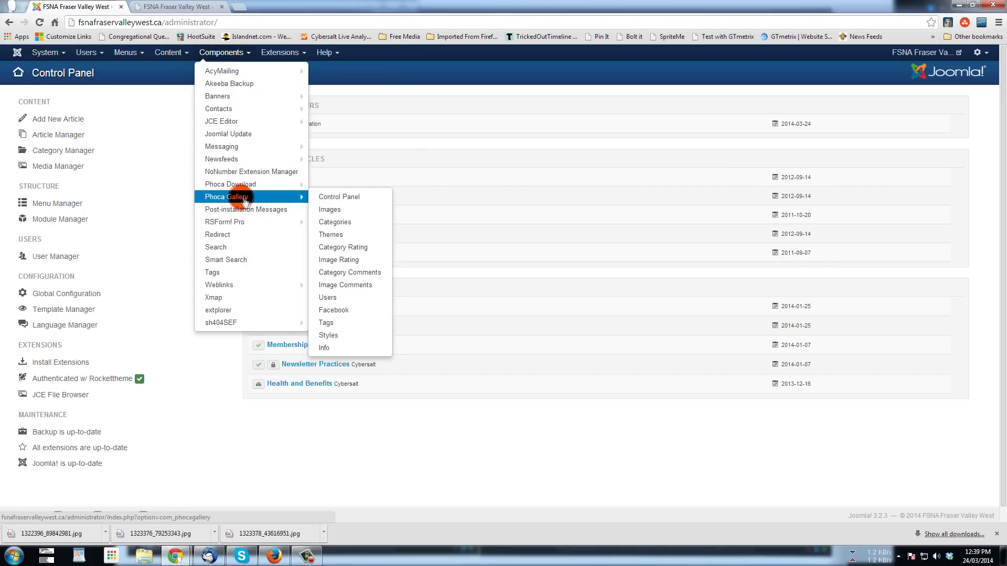
{"action": "left_click", "coordinate": [329, 200]}
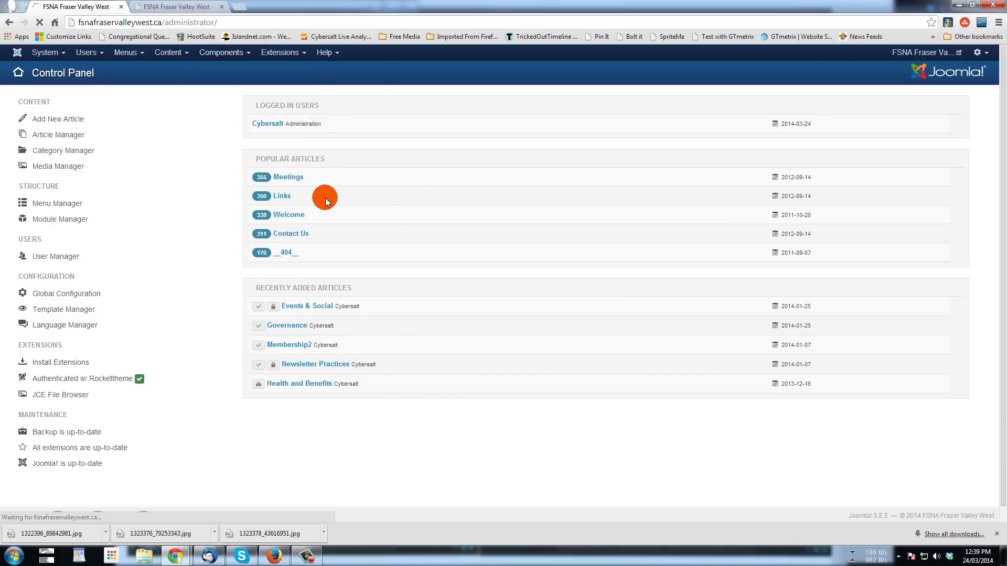
{"action": "left_click", "coordinate": [173, 7]}
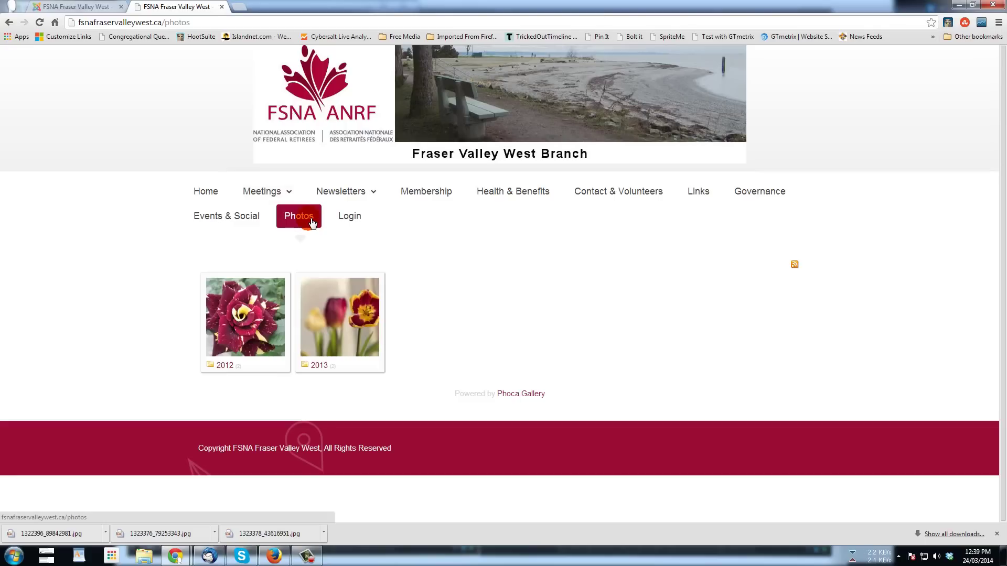
{"action": "left_click", "coordinate": [224, 366]}
{"action": "left_click", "coordinate": [251, 322]}
{"action": "left_click", "coordinate": [252, 321]}
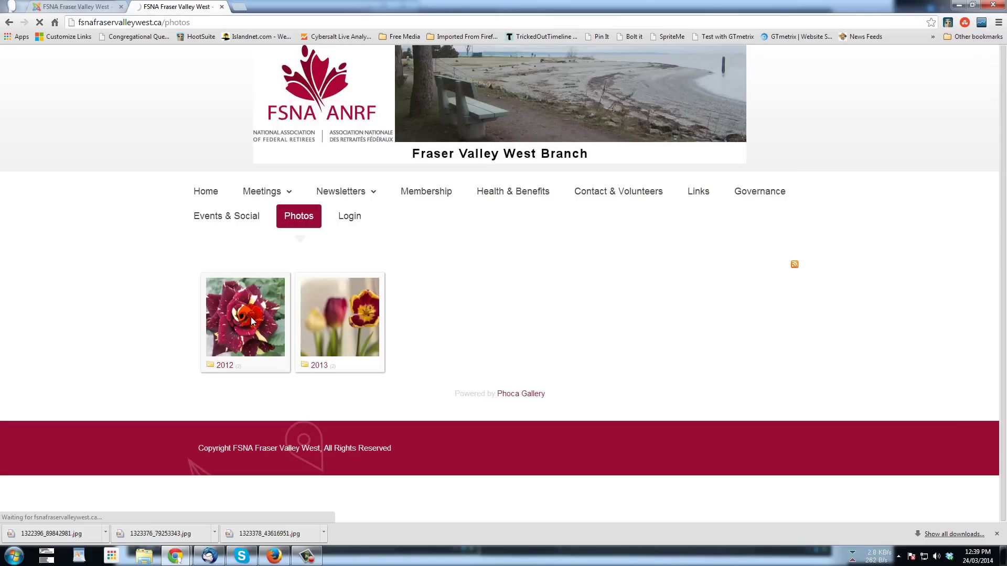
{"action": "left_click", "coordinate": [251, 321]}
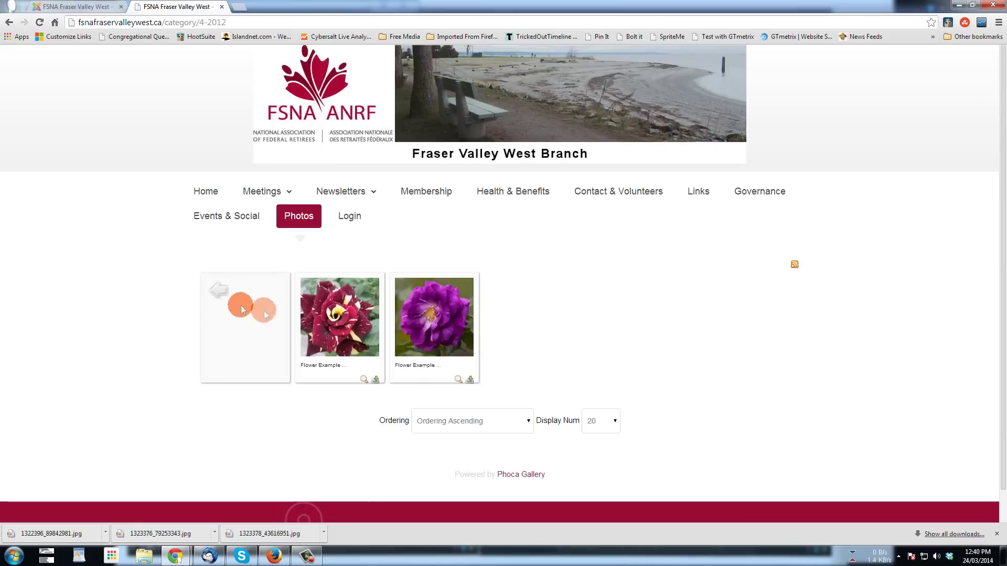
{"action": "left_click", "coordinate": [352, 320]}
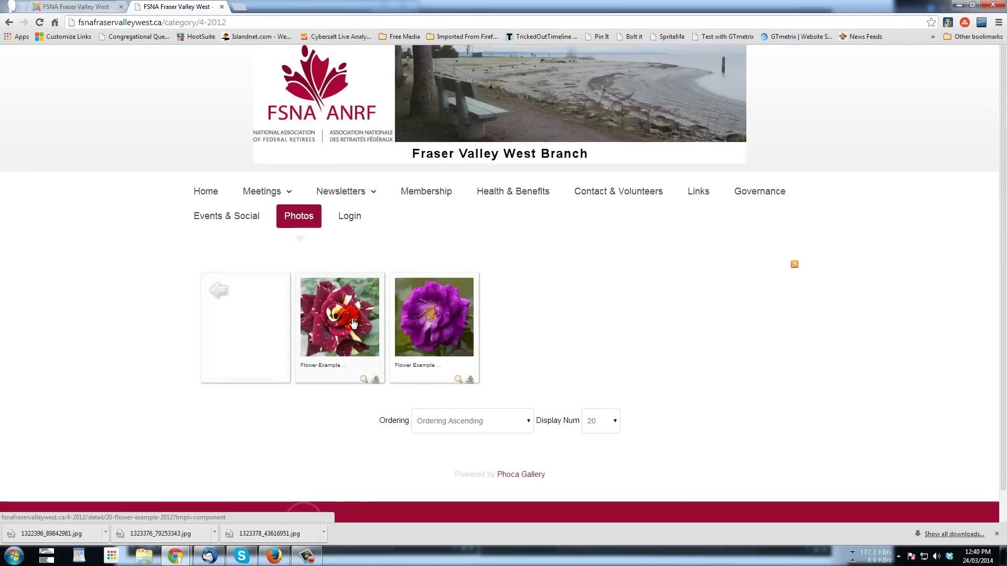
{"action": "left_click", "coordinate": [308, 366]}
{"action": "left_click", "coordinate": [375, 370]}
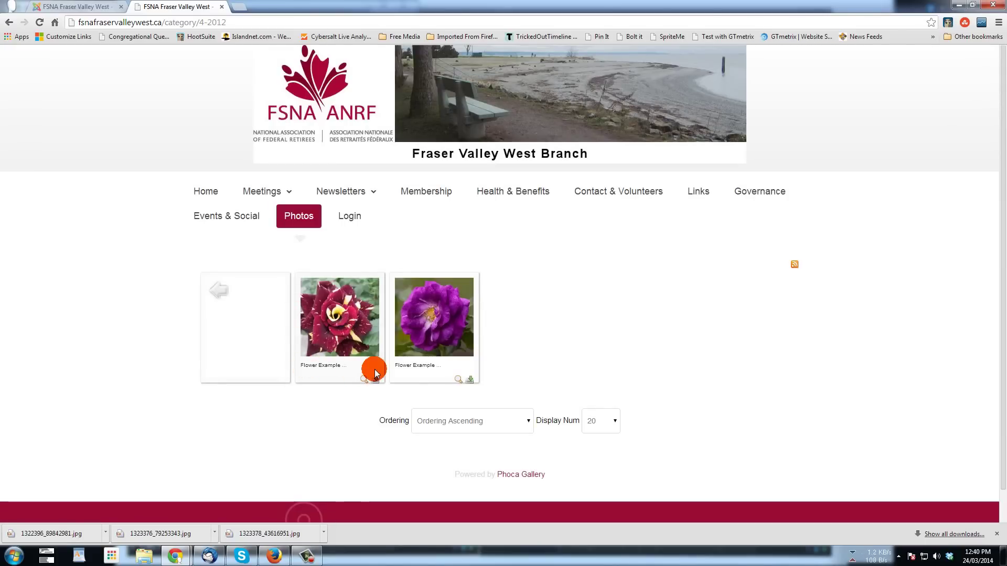
{"action": "left_click", "coordinate": [219, 290]}
{"action": "left_click", "coordinate": [232, 295]}
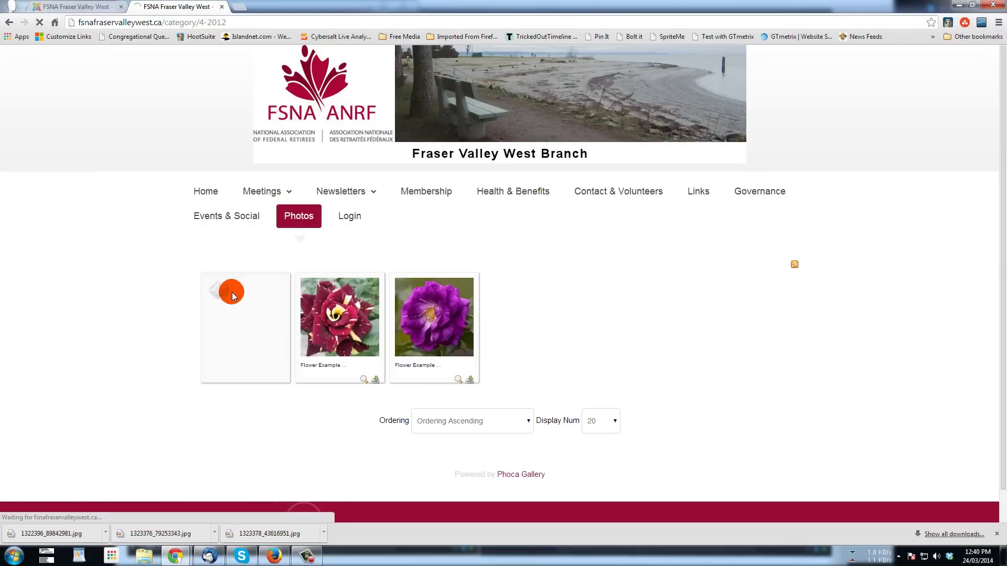
{"action": "left_click", "coordinate": [58, 6]}
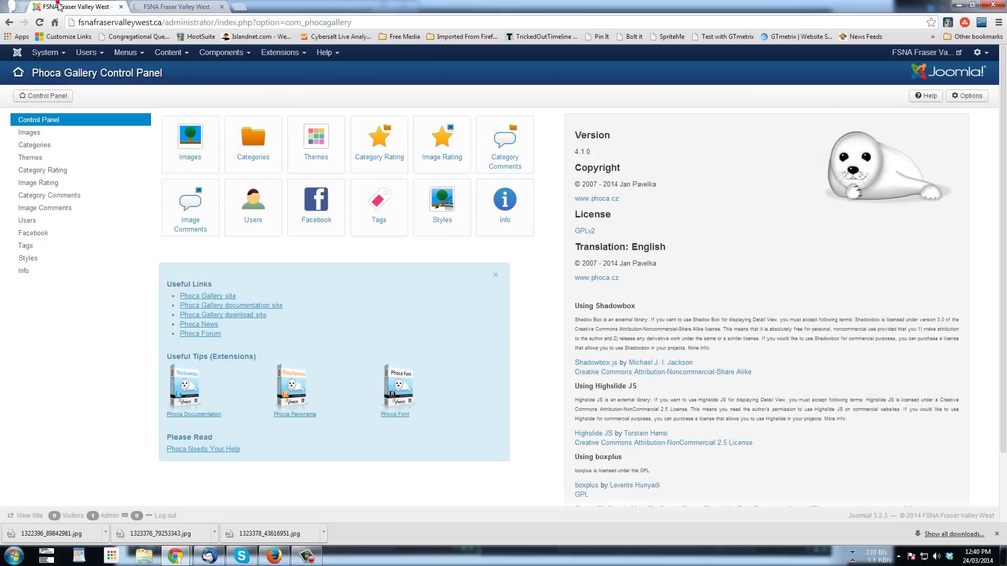
Step: Open the Categories list showing the 2012 and 2013 albums, and start a new category
{"action": "left_click", "coordinate": [80, 256]}
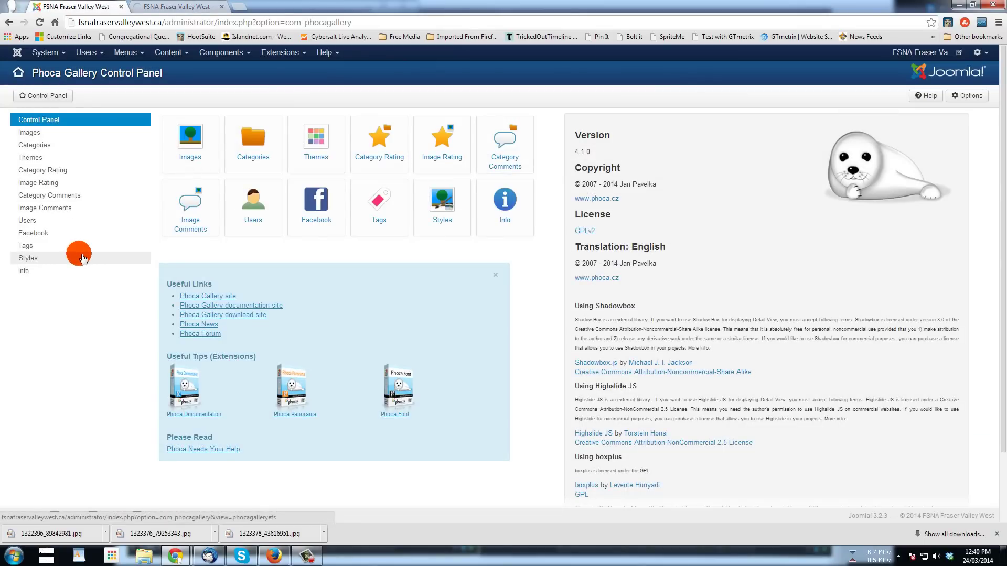
{"action": "left_click", "coordinate": [265, 144]}
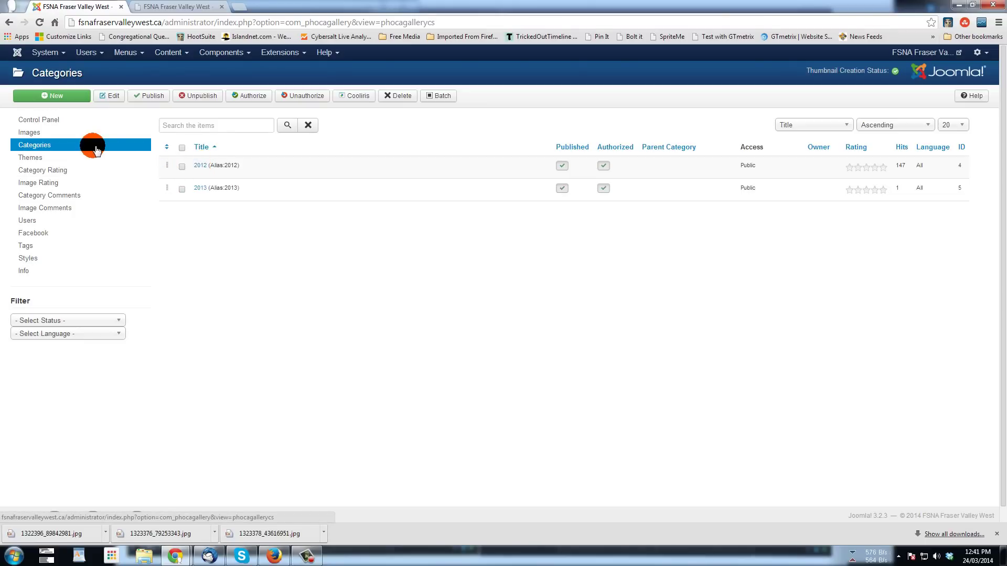
{"action": "left_click", "coordinate": [54, 98]}
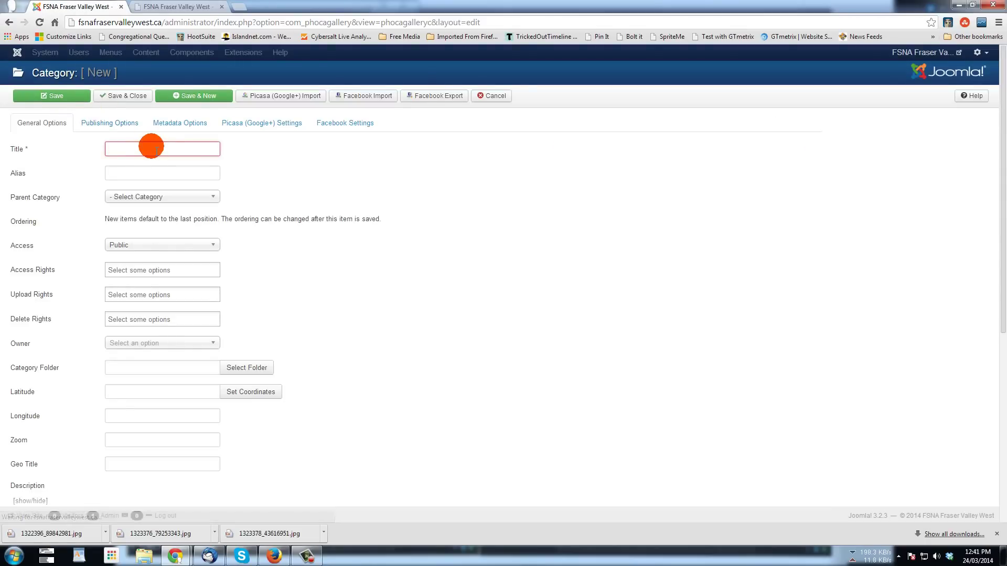
Step: Title the new category 'Winter Cars' and set 2012 as its parent category
{"action": "type", "text": "W"}
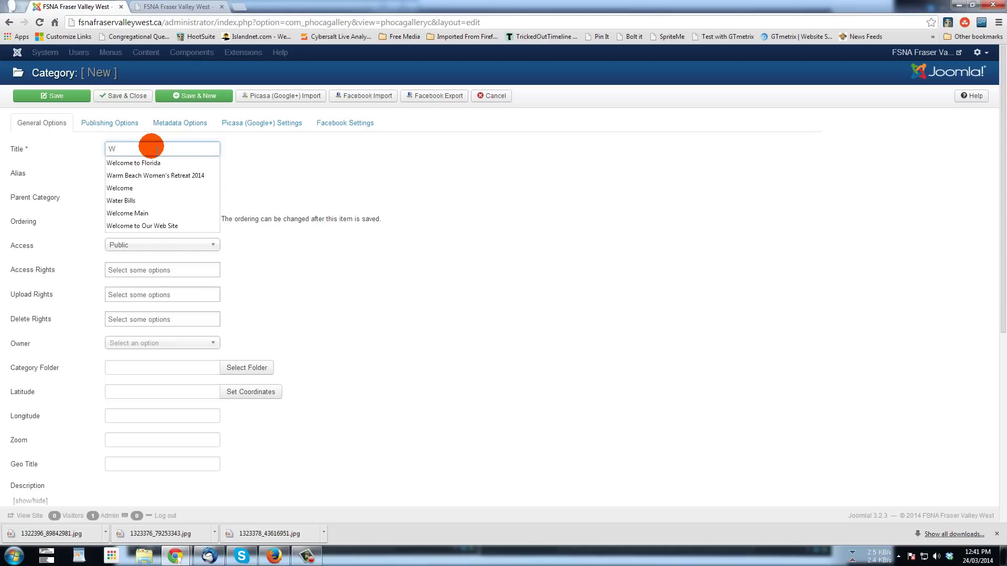
{"action": "type", "text": "inter Ca"}
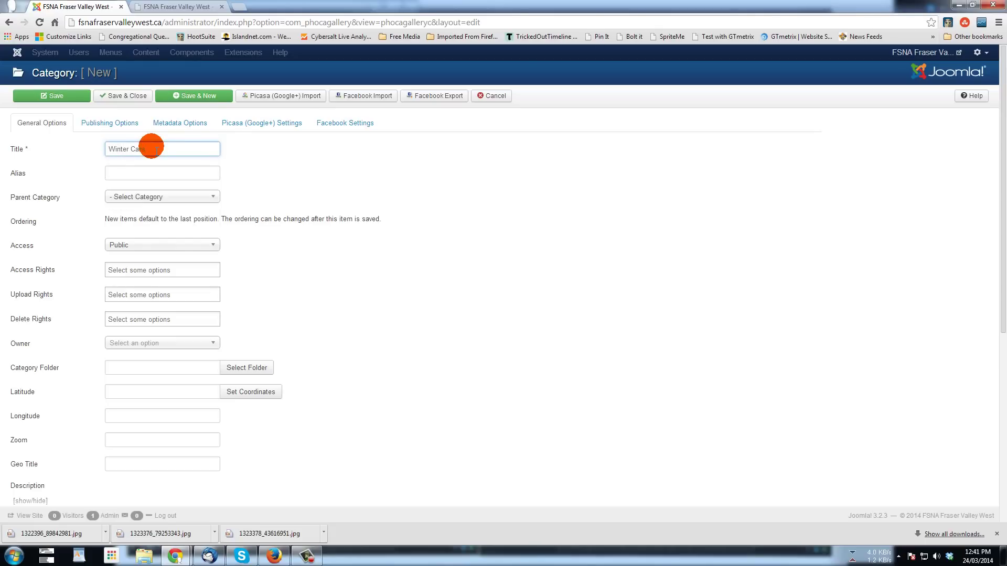
{"action": "type", "text": "rs"}
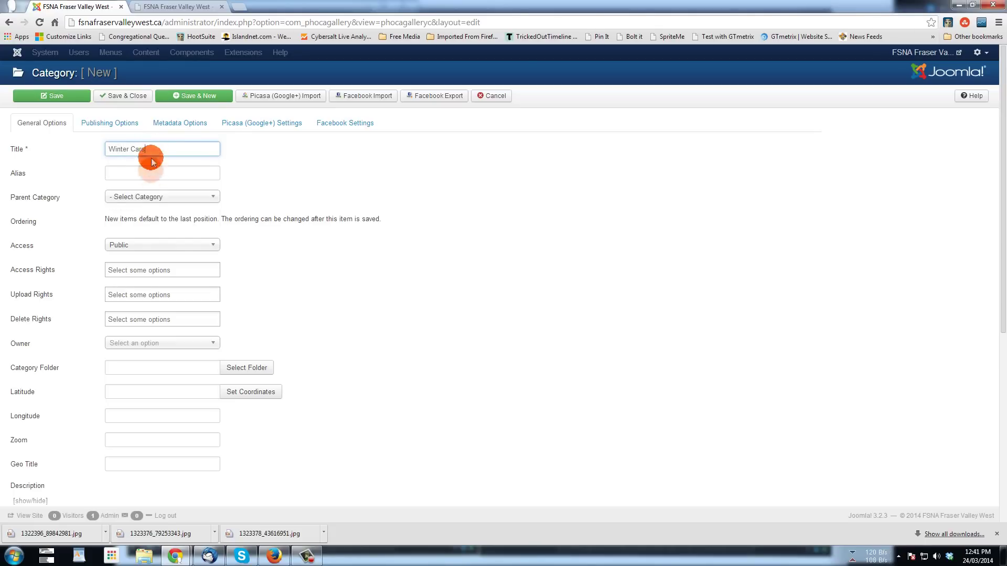
{"action": "left_click", "coordinate": [139, 198]}
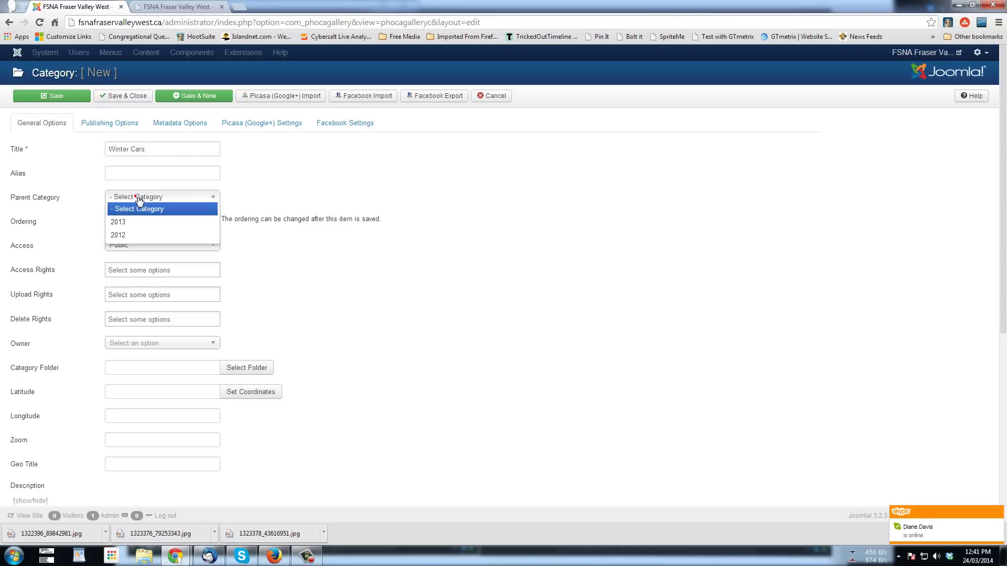
{"action": "left_click", "coordinate": [145, 236]}
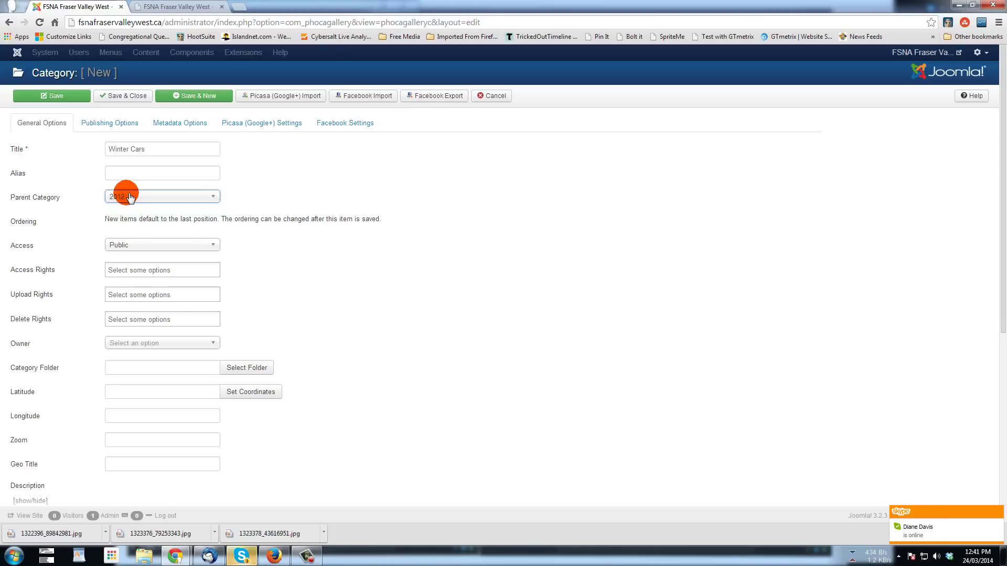
Step: Write the description 'Here are some pictures of cars in the winter time. This is an example'
{"action": "left_click", "coordinate": [452, 329]}
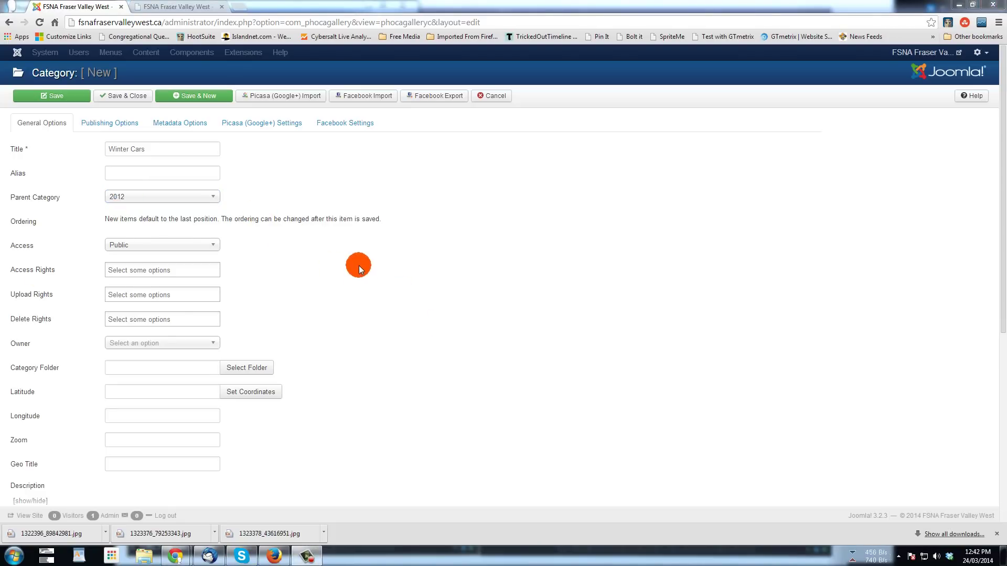
{"action": "scroll", "coordinate": [358, 265], "scroll_direction": "down", "scroll_amount": 2}
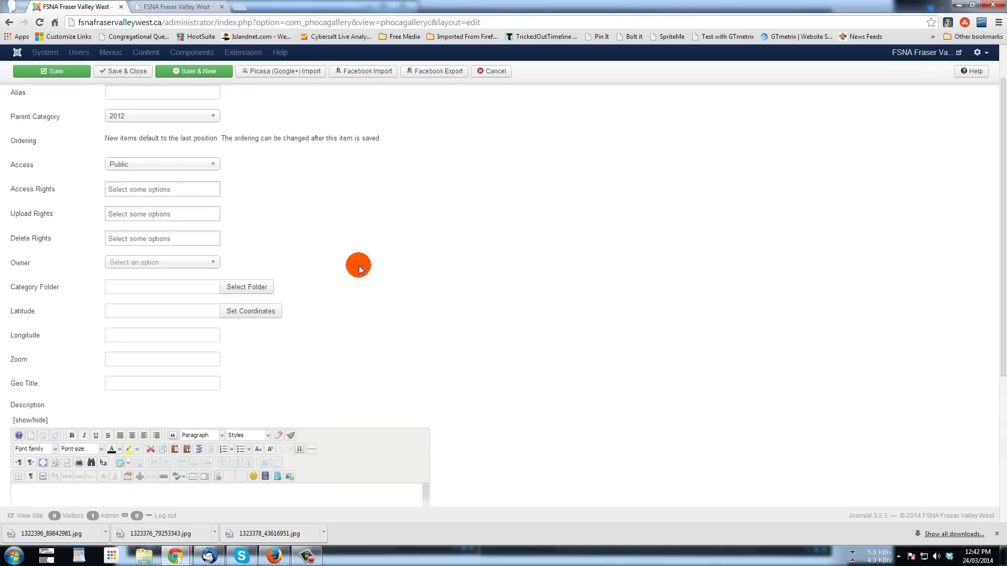
{"action": "scroll", "coordinate": [358, 266], "scroll_direction": "down", "scroll_amount": 5}
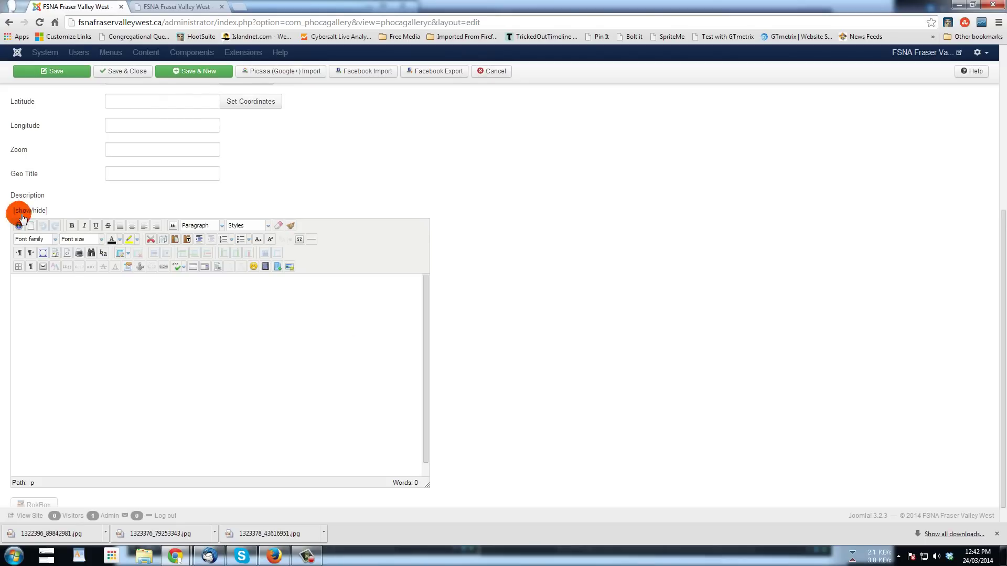
{"action": "left_click", "coordinate": [292, 340]}
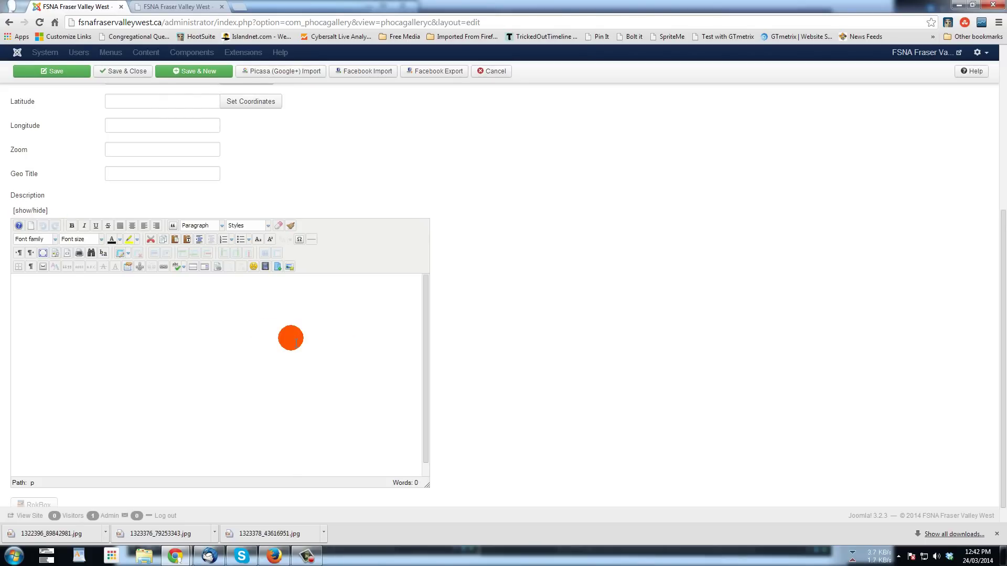
{"action": "type", "text": "Here are some pictures of cars in the winter time"}
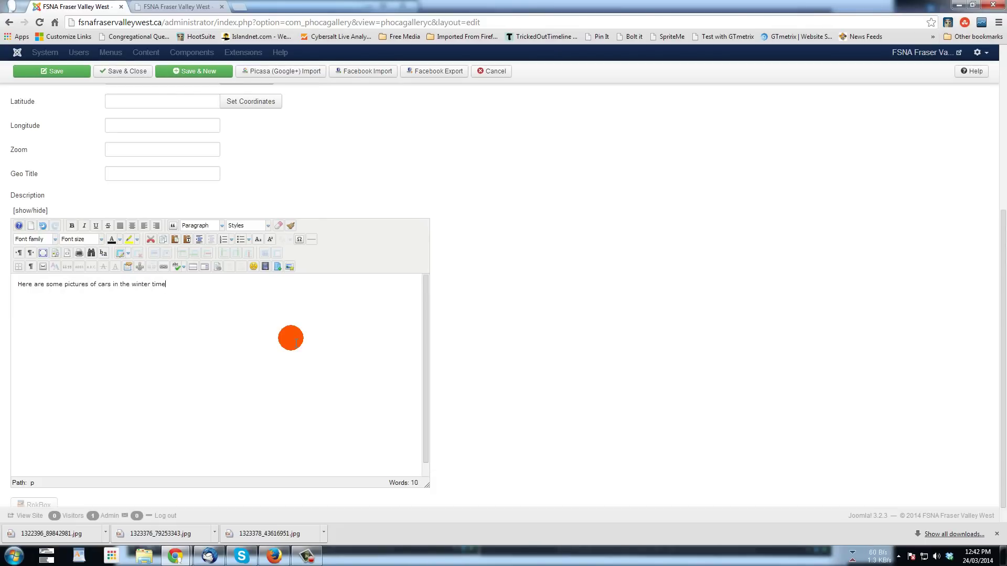
{"action": "type", "text": ".  This is a"}
{"action": "key", "text": "BackSpace"}
{"action": "type", "text": "n example."}
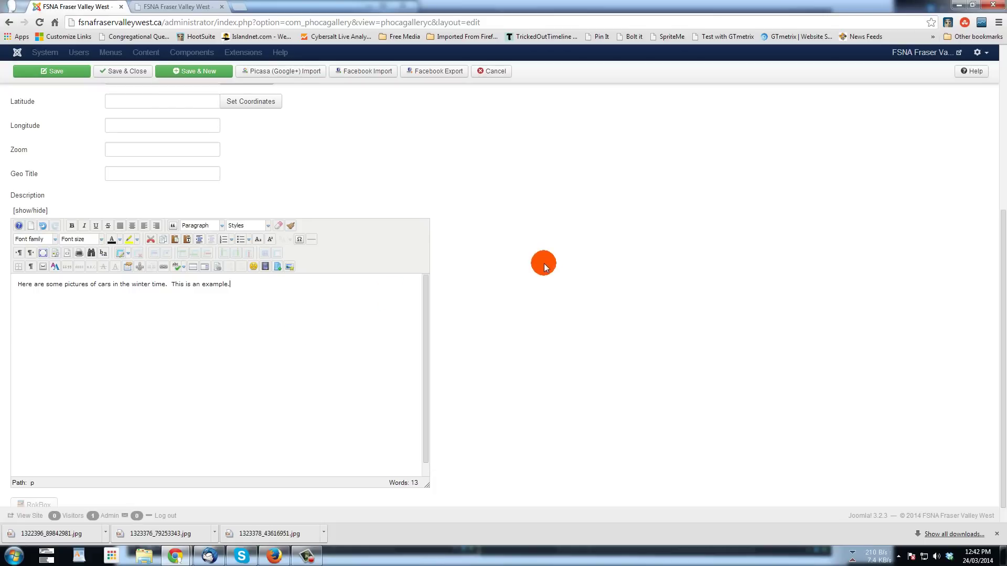
{"action": "scroll", "coordinate": [544, 267], "scroll_direction": "up", "scroll_amount": 6}
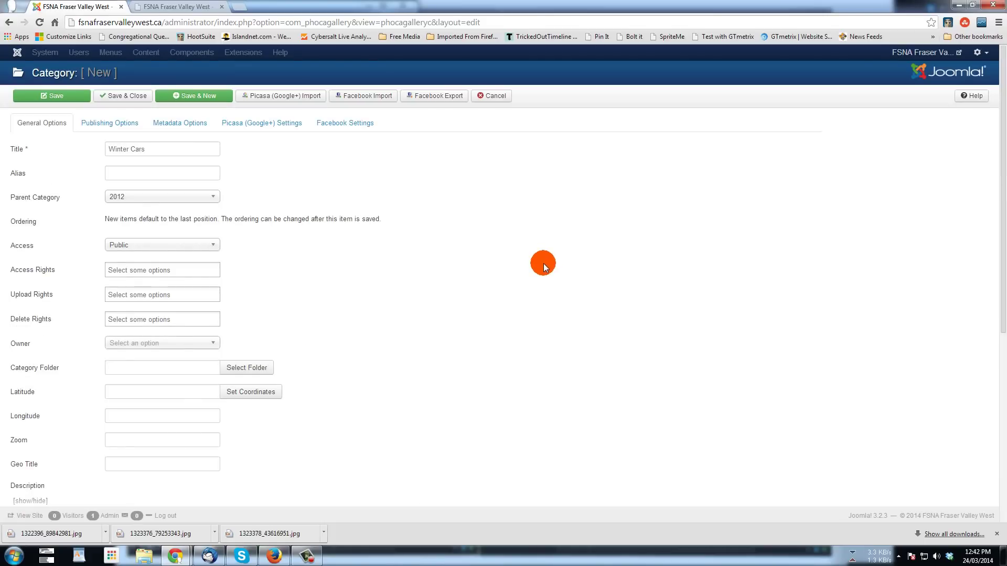
Step: Save and close the Winter Cars category, then open the gallery's Images list
{"action": "left_click", "coordinate": [105, 124]}
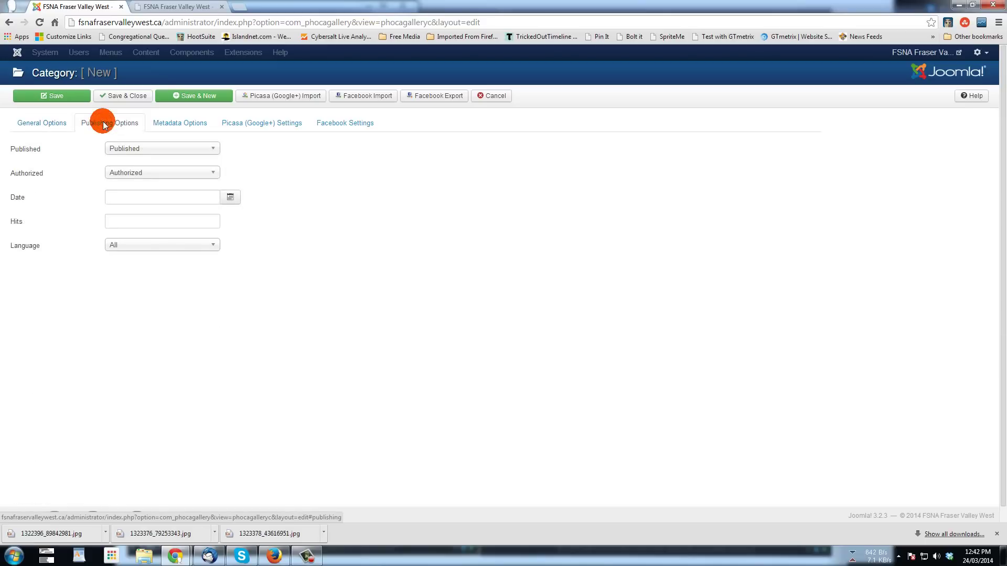
{"action": "left_click", "coordinate": [46, 124]}
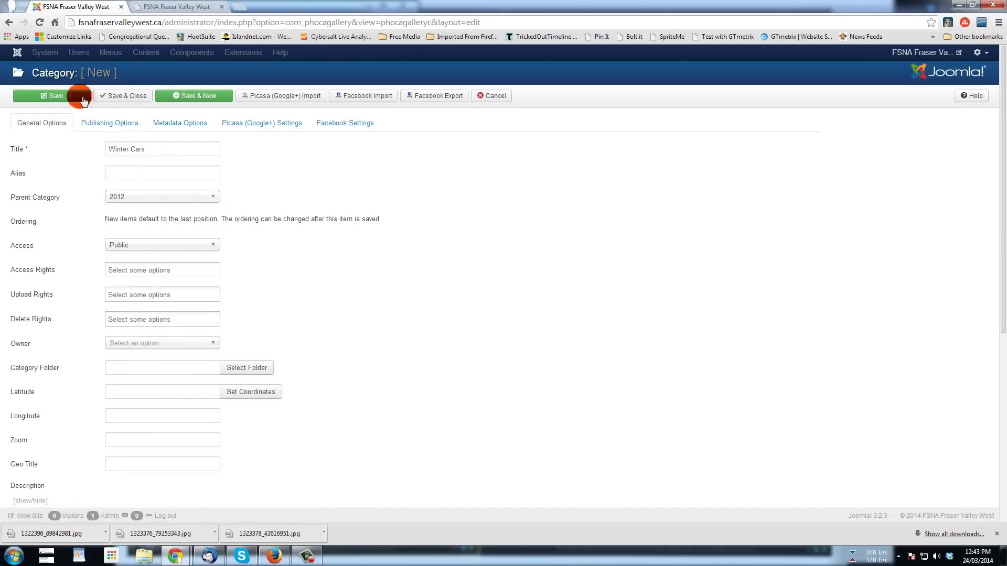
{"action": "left_click", "coordinate": [119, 98]}
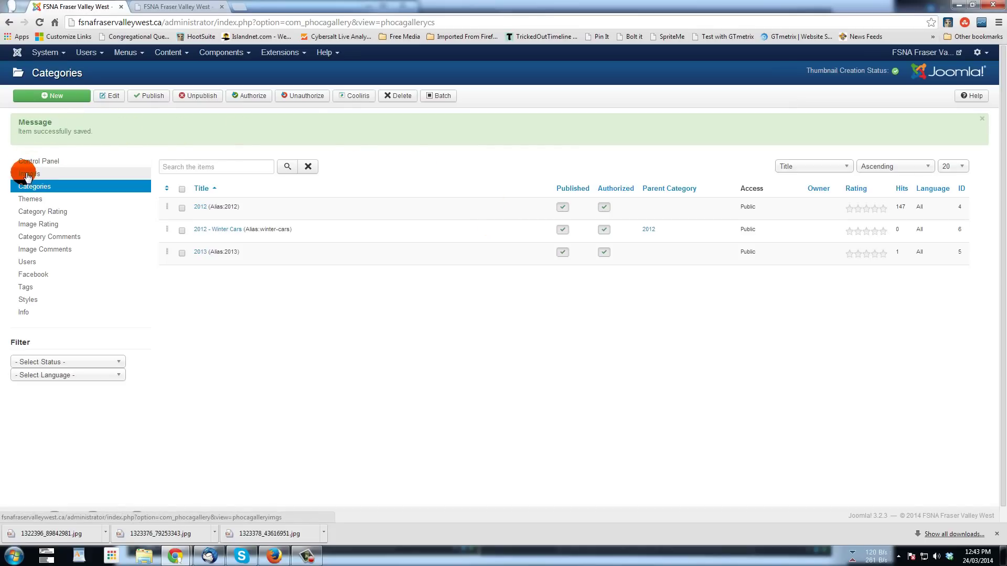
{"action": "left_click", "coordinate": [28, 177]}
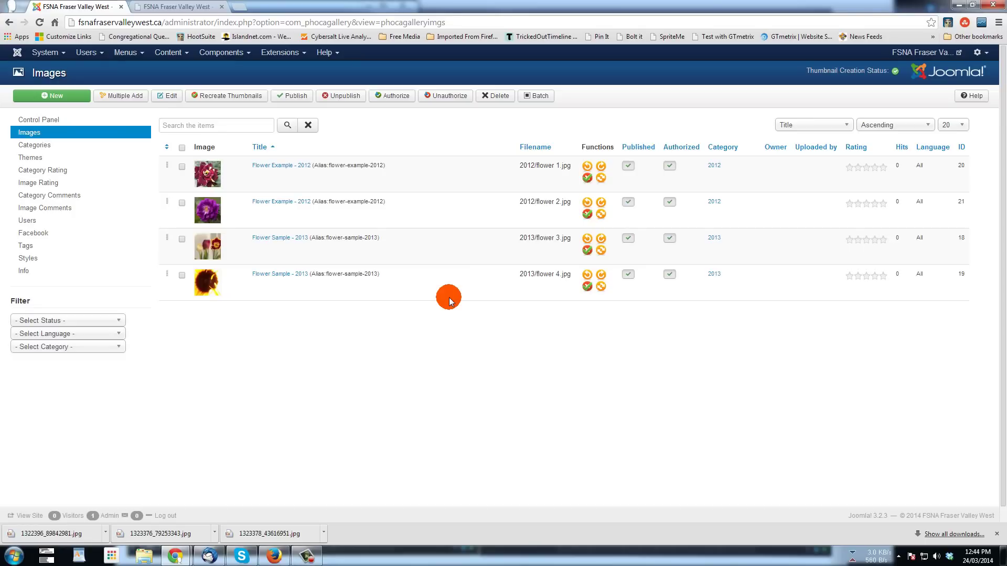
Step: Open the Multiple Add screen from the Images toolbar
{"action": "left_click", "coordinate": [120, 99]}
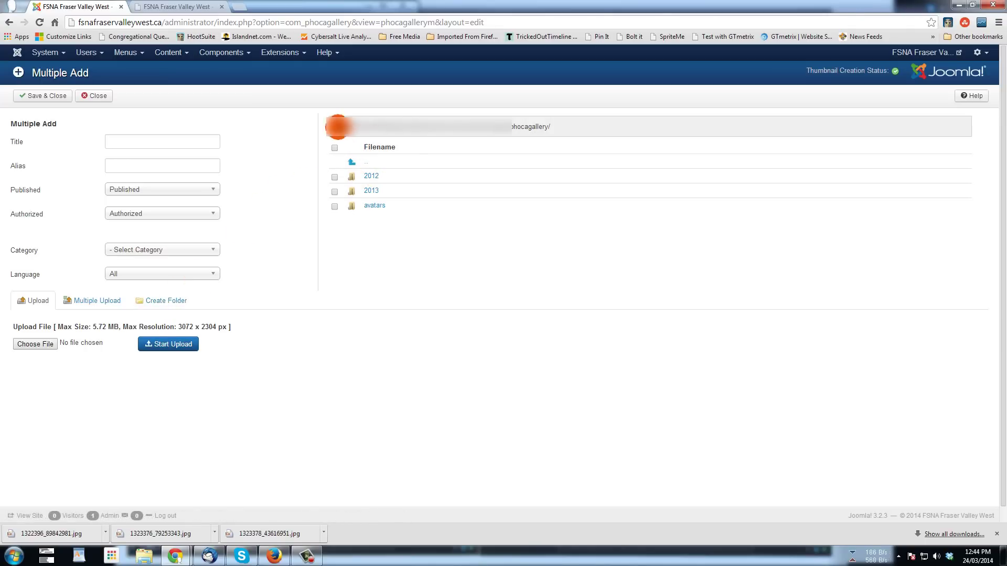
Step: Browse into the 2012 folder, showing flower 1.jpg and flower 2.jpg, with the folder-creation form
{"action": "left_click_drag", "start_coordinate": [447, 126], "coordinate": [553, 129]}
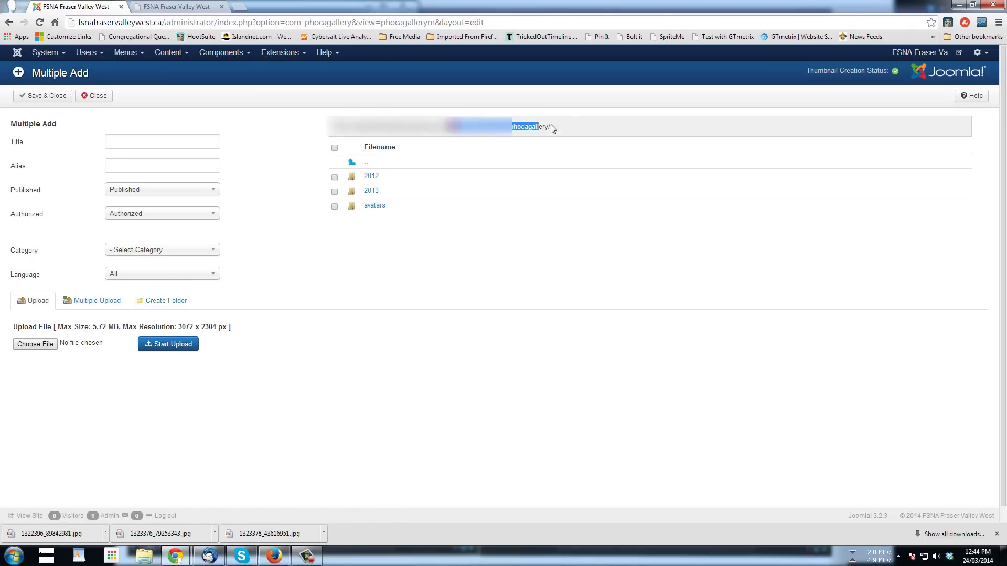
{"action": "left_click", "coordinate": [553, 129]}
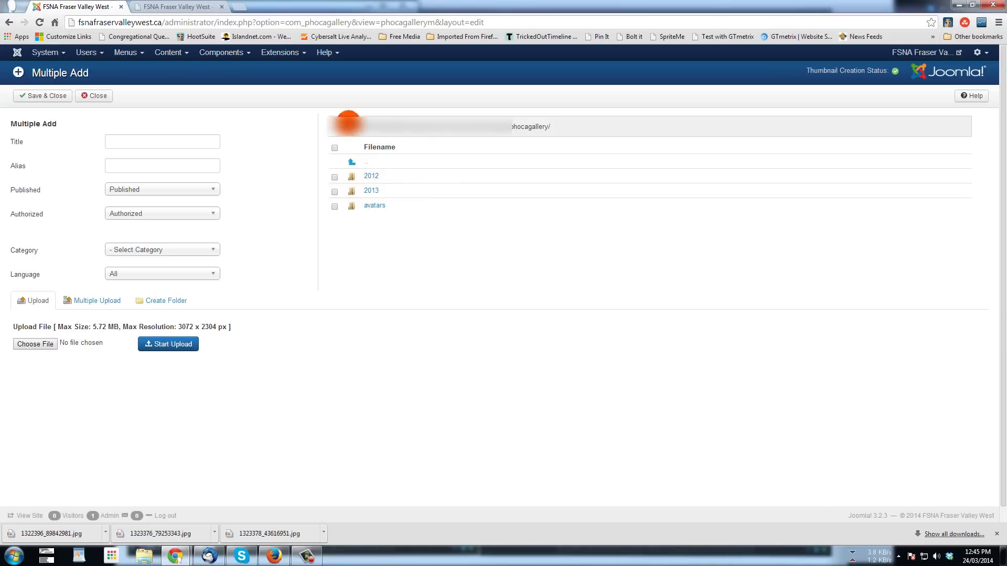
{"action": "left_click_drag", "start_coordinate": [341, 125], "coordinate": [477, 126]}
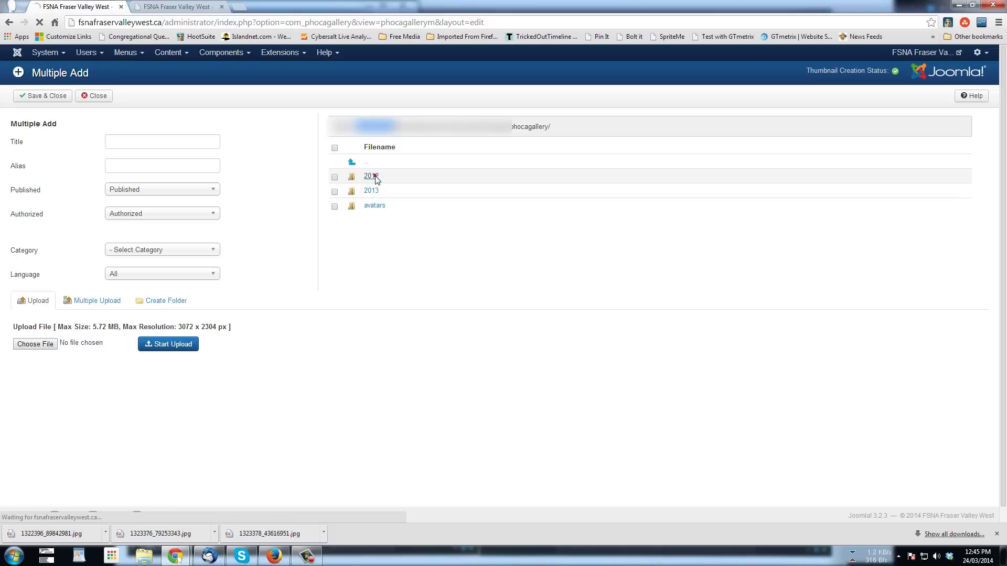
{"action": "left_click", "coordinate": [379, 179]}
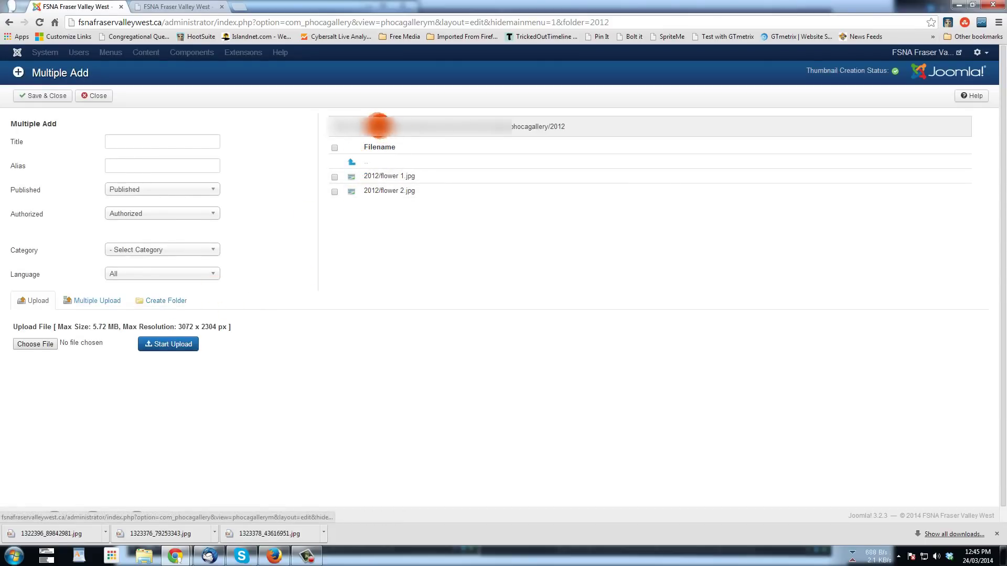
{"action": "left_click", "coordinate": [167, 302]}
Step: Create a folder named winter-cars inside the 2012 folder
{"action": "left_click", "coordinate": [99, 348]}
{"action": "left_click", "coordinate": [100, 349]}
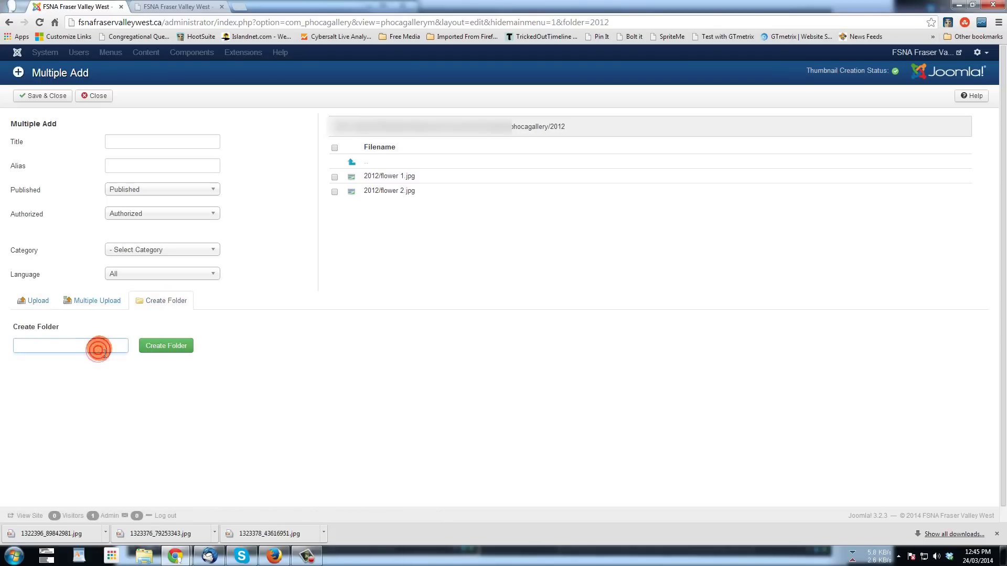
{"action": "type", "text": "winter-cars"}
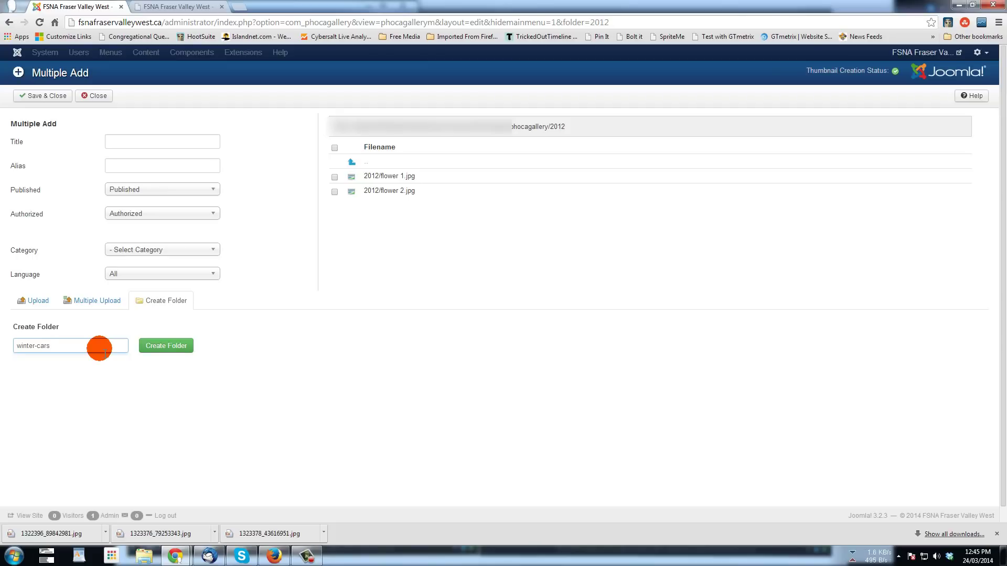
{"action": "left_click", "coordinate": [159, 352]}
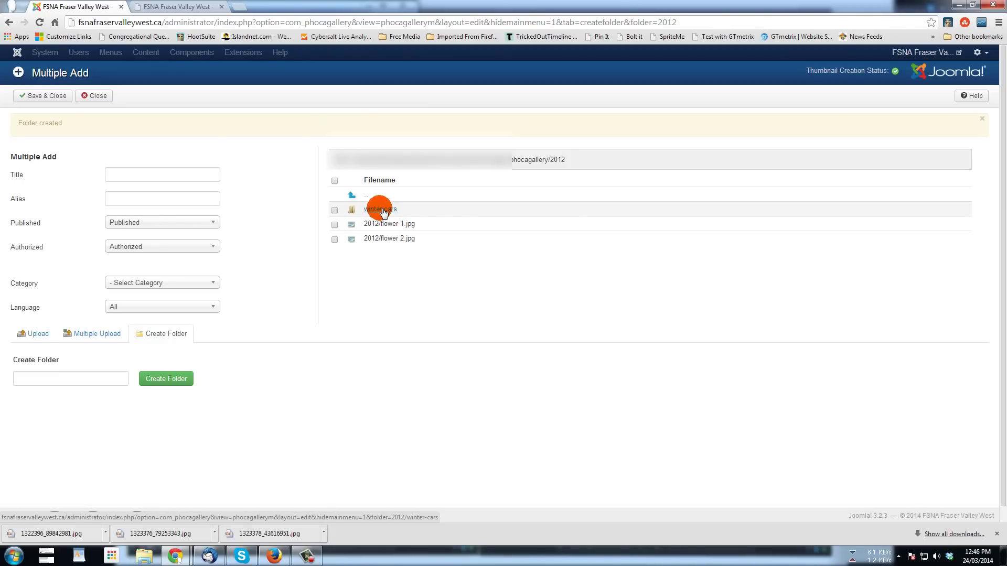
Step: Open the empty winter-cars folder and browse to the cars images, cancelling the single-file upload
{"action": "left_click", "coordinate": [381, 210]}
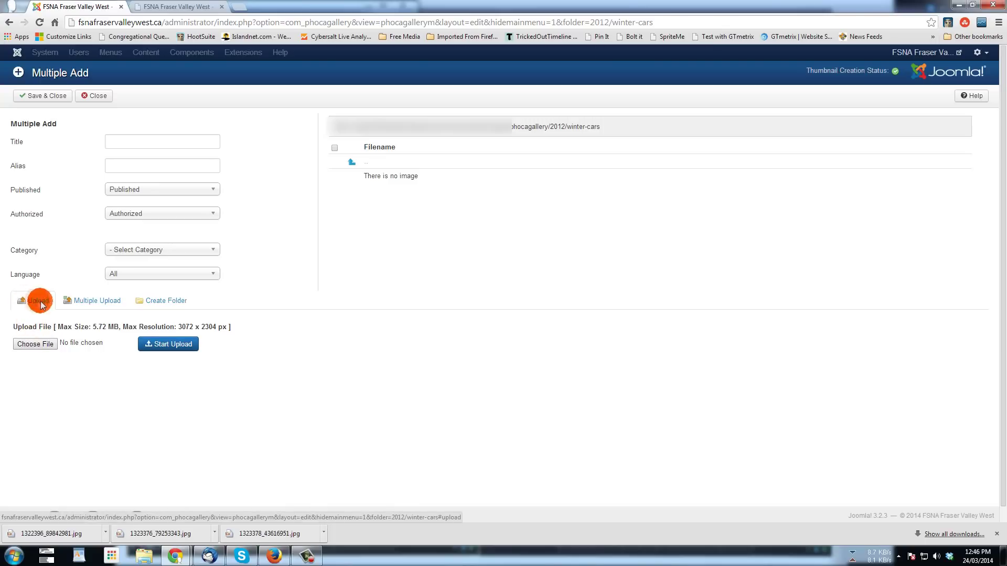
{"action": "left_click", "coordinate": [32, 345]}
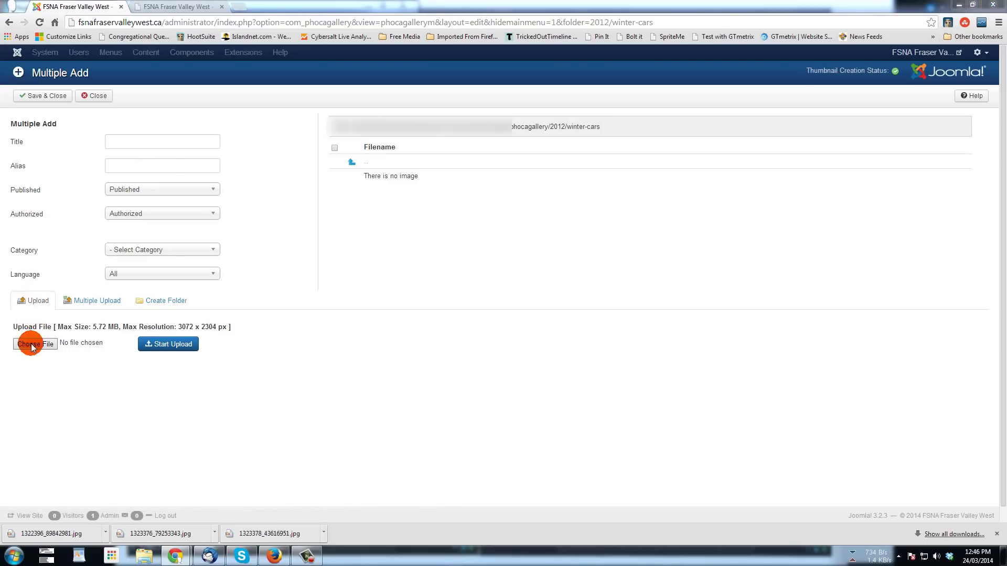
{"action": "double_click", "coordinate": [117, 68]}
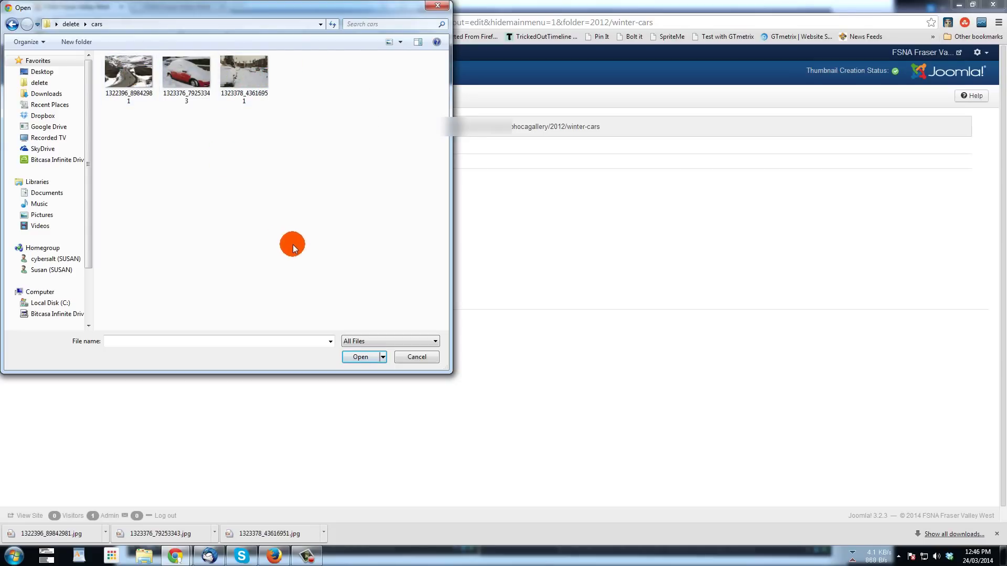
{"action": "left_click", "coordinate": [411, 358]}
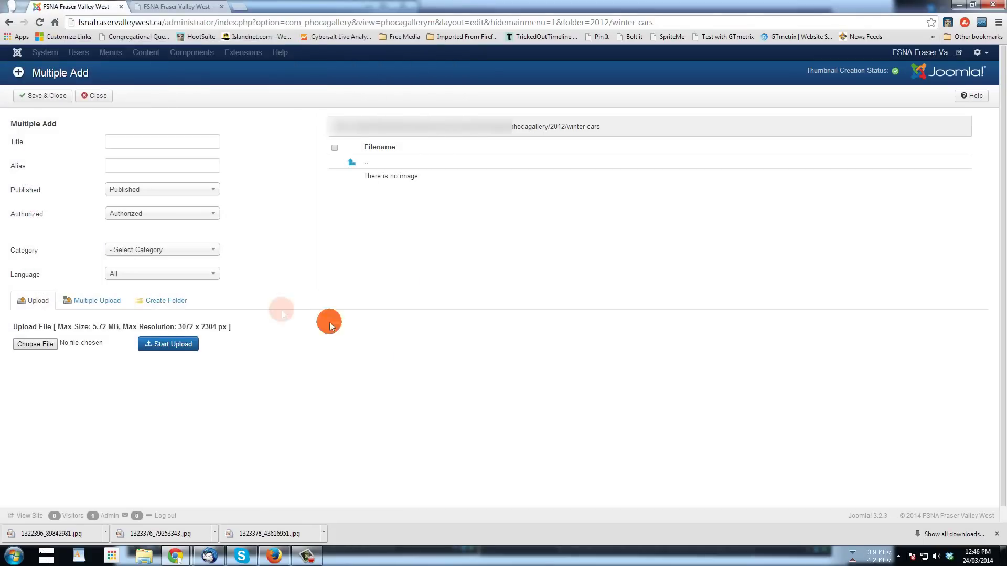
Step: Select the three car images in Multiple Upload, cancel, then go up to 2012 and reopen winter-cars
{"action": "left_click", "coordinate": [97, 304]}
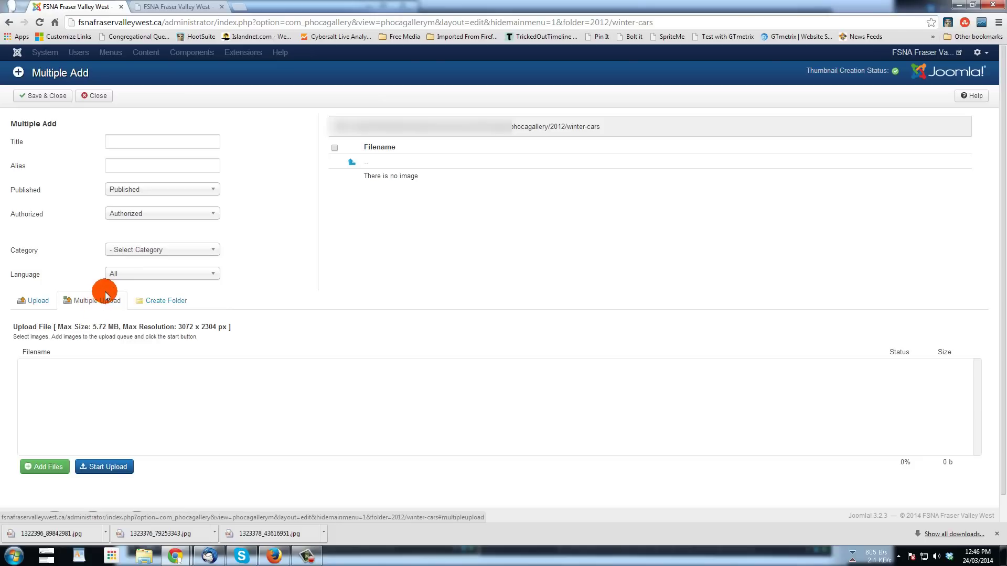
{"action": "left_click", "coordinate": [47, 470]}
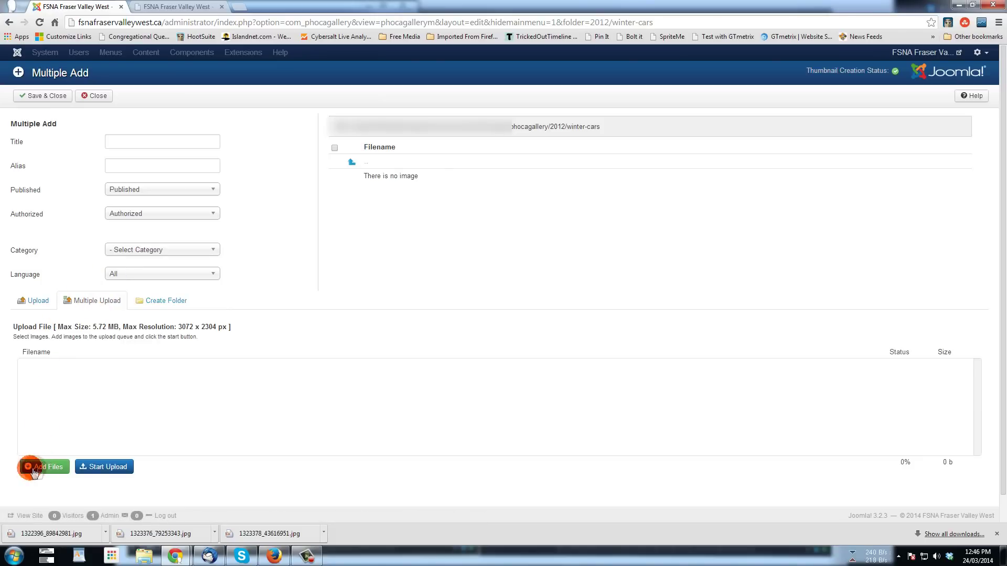
{"action": "left_click", "coordinate": [128, 81]}
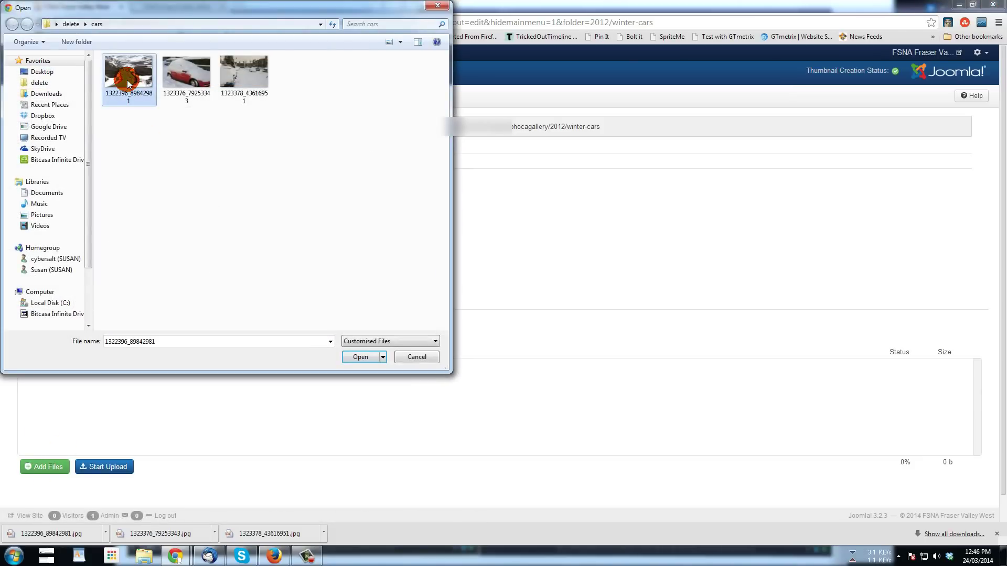
{"action": "left_click", "coordinate": [186, 73], "text": "ctrl"}
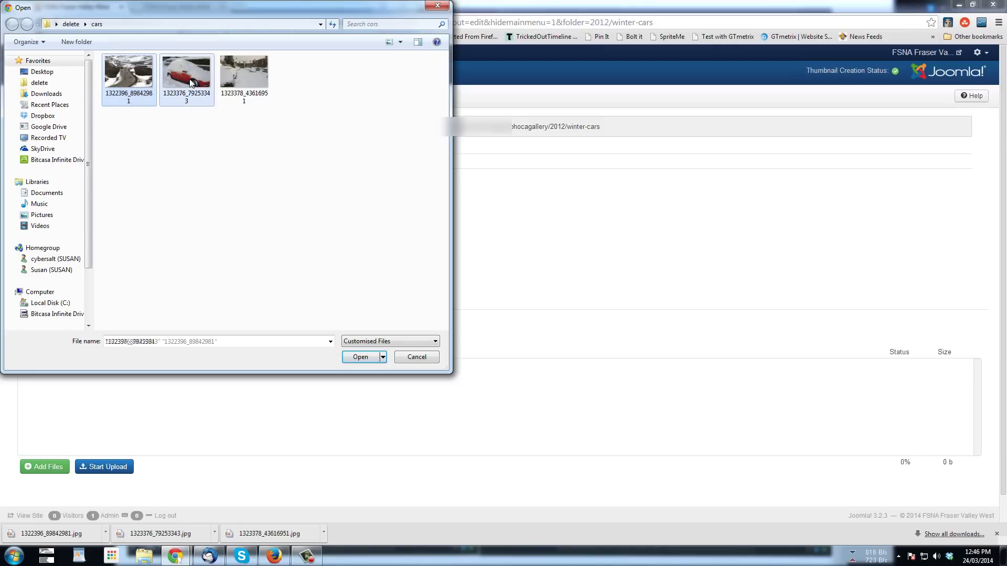
{"action": "left_click", "coordinate": [241, 79], "text": "ctrl"}
{"action": "left_click", "coordinate": [197, 142]}
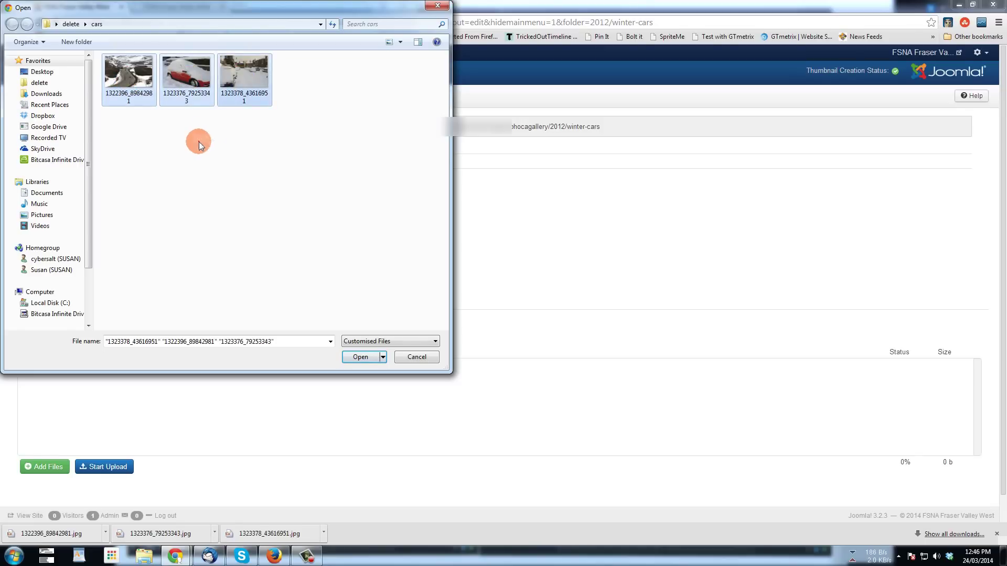
{"action": "left_click_drag", "start_coordinate": [332, 74], "coordinate": [118, 129]}
{"action": "left_click_drag", "start_coordinate": [125, 82], "coordinate": [125, 82]}
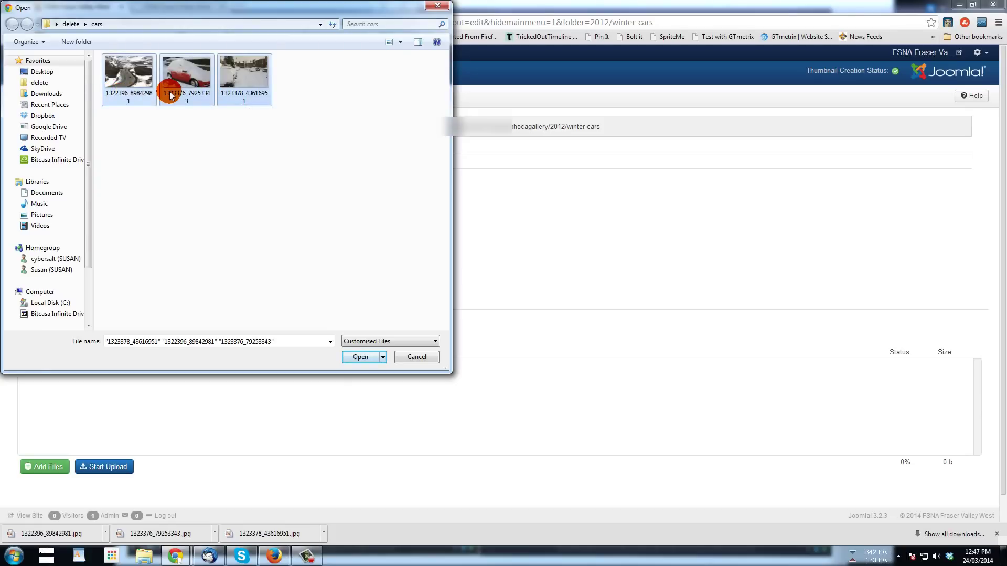
{"action": "left_click", "coordinate": [422, 359]}
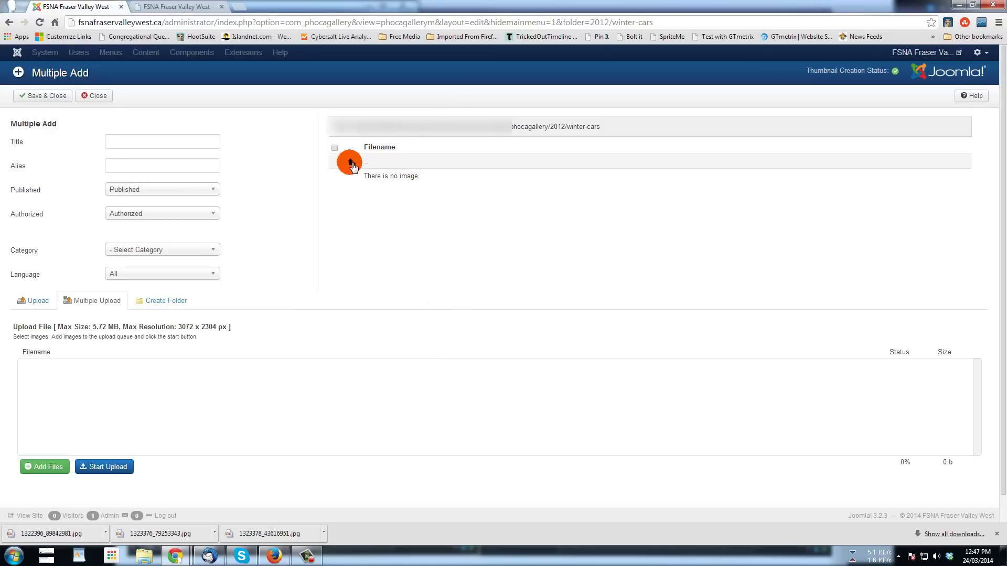
{"action": "left_click", "coordinate": [351, 164]}
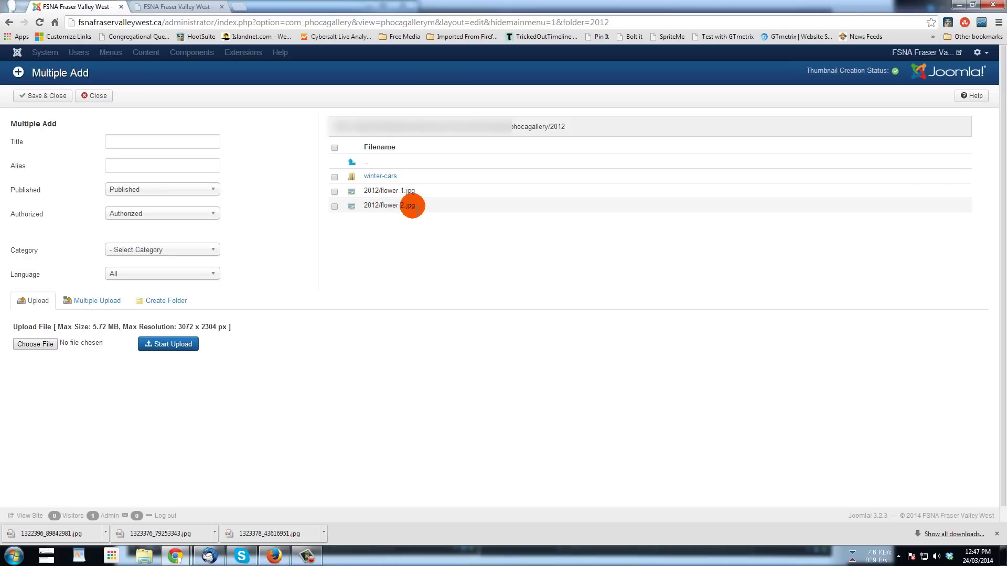
{"action": "left_click", "coordinate": [379, 177]}
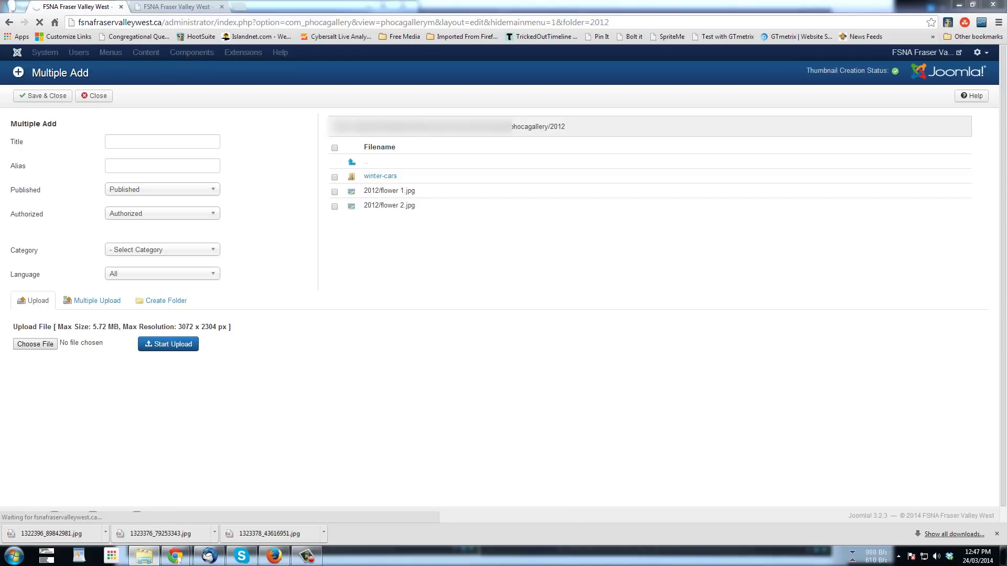
Step: Rename the red car photo to 'red snow car'
{"action": "left_click_drag", "start_coordinate": [262, 97], "coordinate": [299, 101]}
{"action": "left_click", "coordinate": [308, 180]}
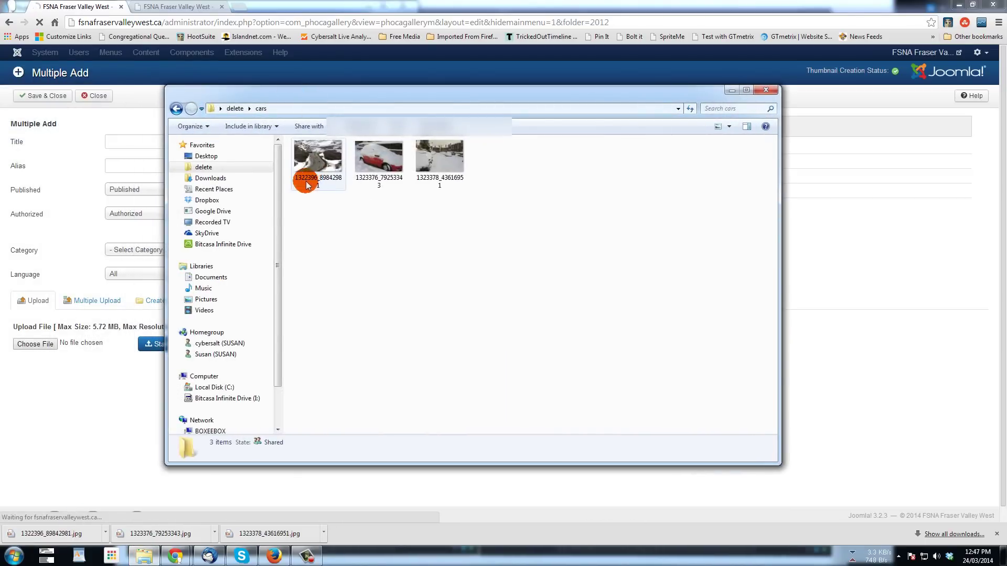
{"action": "left_click", "coordinate": [376, 183]}
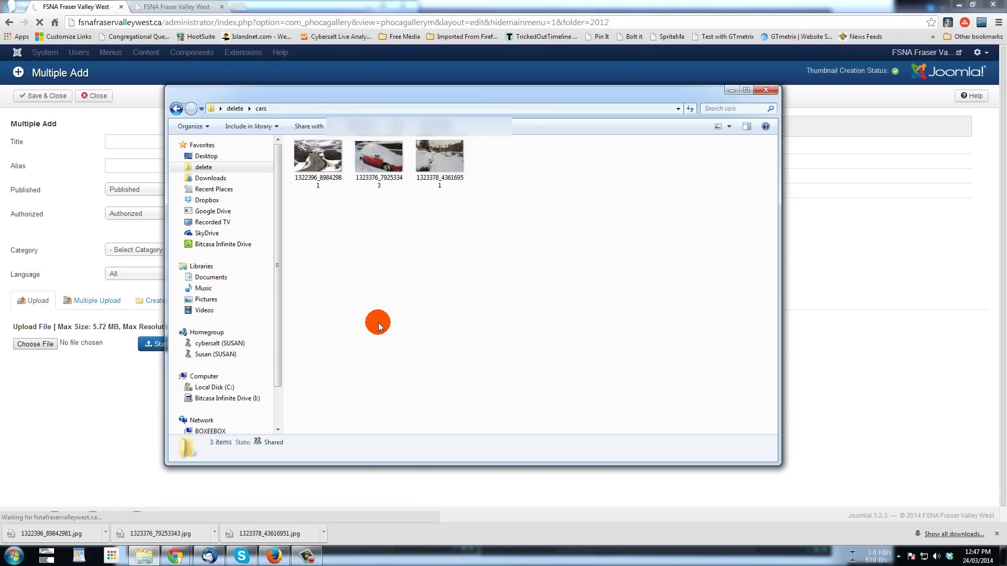
{"action": "left_click", "coordinate": [382, 182]}
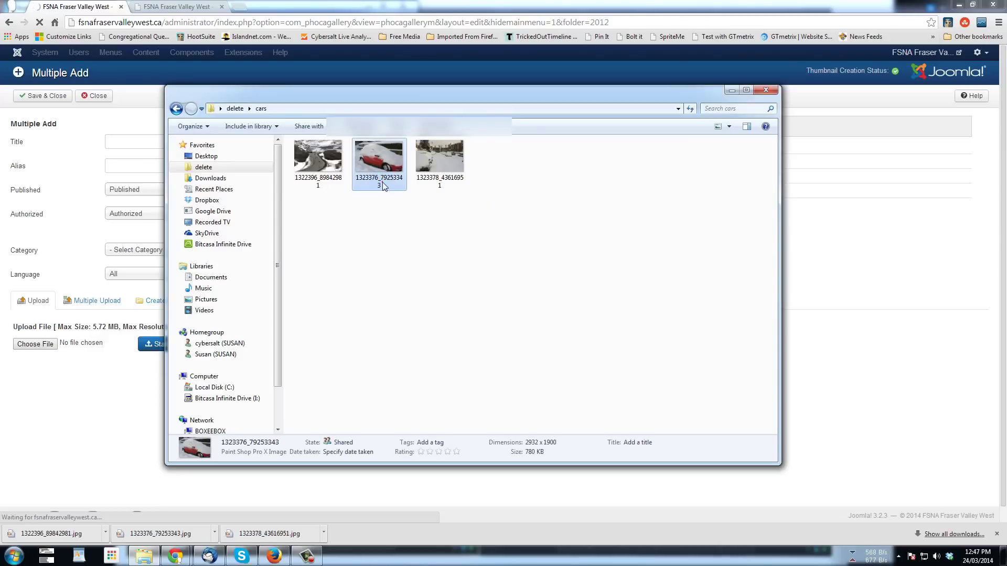
{"action": "left_click", "coordinate": [383, 184]}
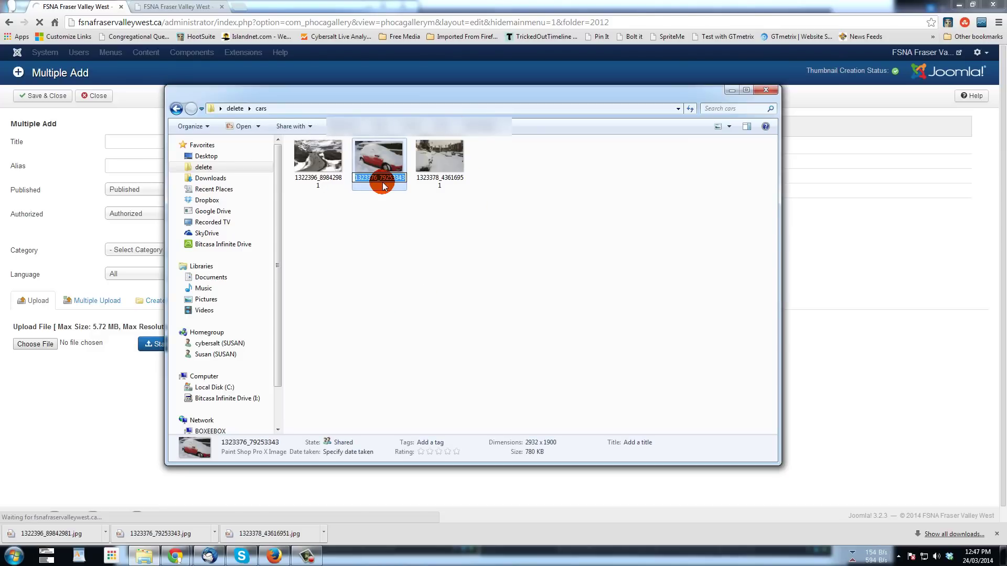
{"action": "type", "text": "red snow car"}
{"action": "key", "text": "Return"}
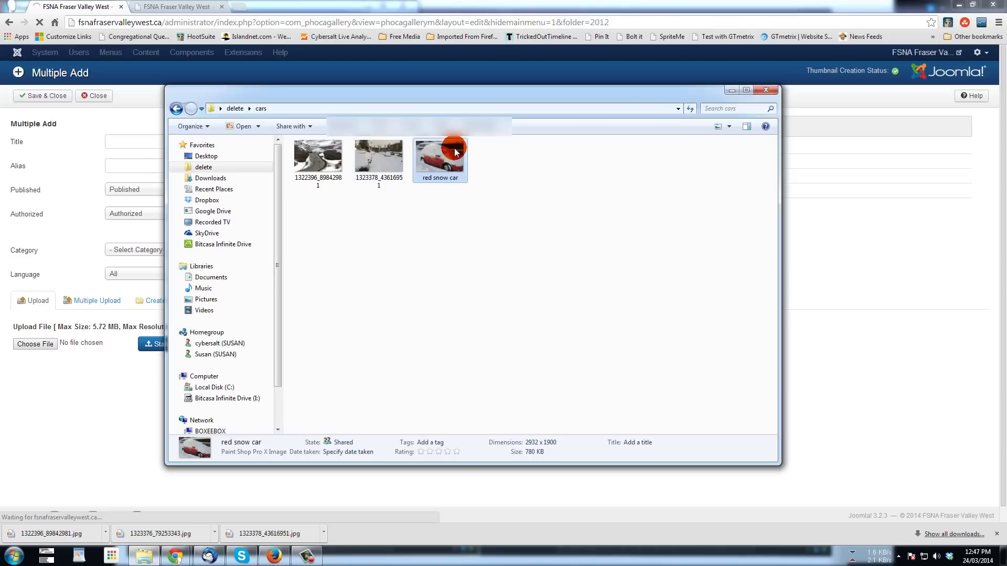
Step: Rename the other two photos 'snowy street' and 'highway', then minimise the cars window
{"action": "left_click", "coordinate": [386, 157]}
{"action": "left_click", "coordinate": [386, 181]}
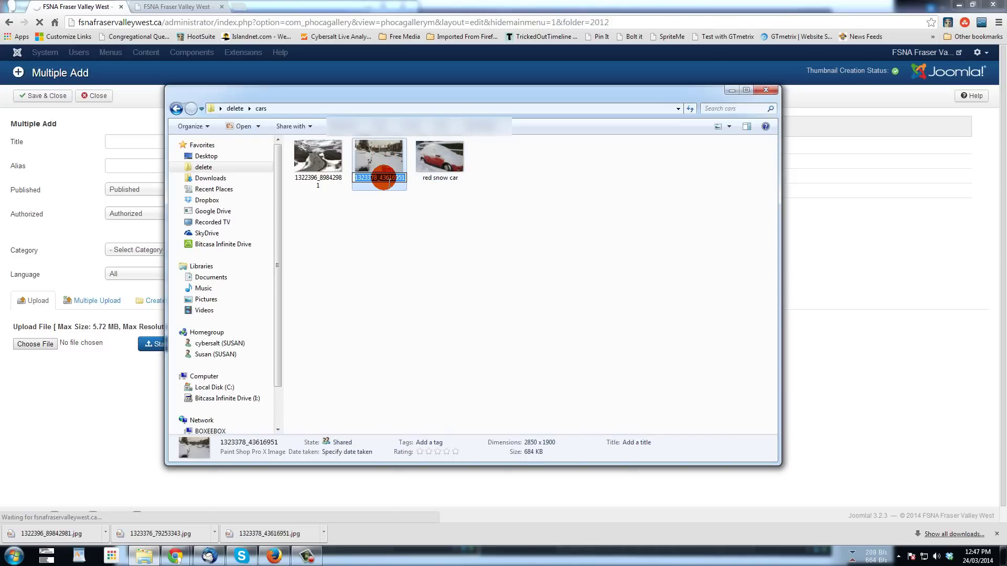
{"action": "type", "text": "snow"}
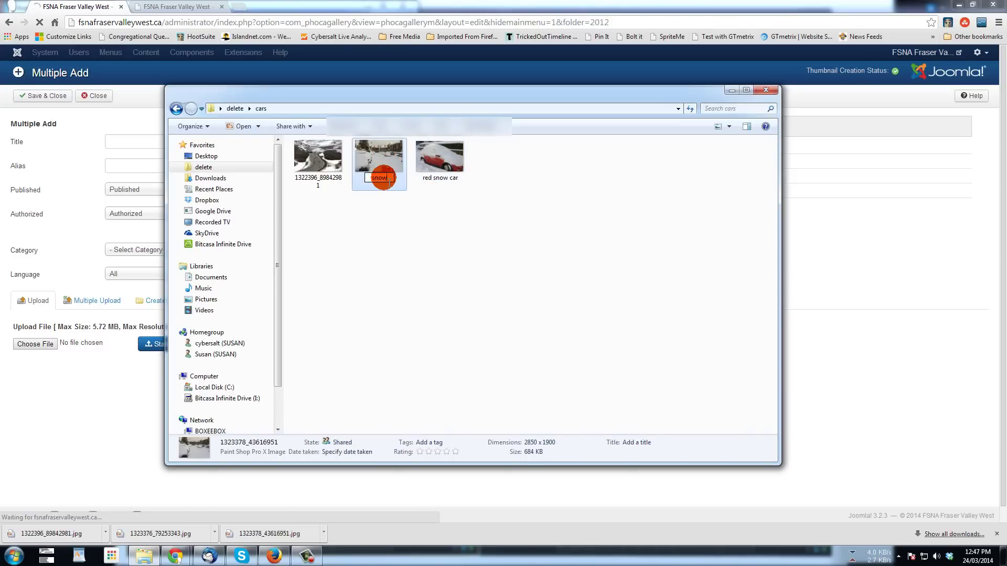
{"action": "type", "text": "y street"}
{"action": "key", "text": "Return"}
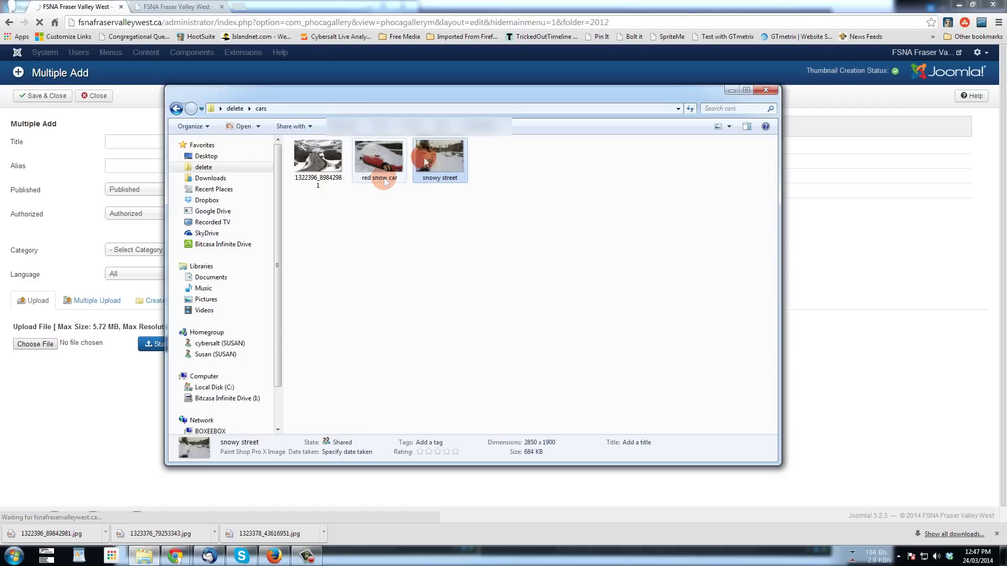
{"action": "left_click", "coordinate": [309, 164]}
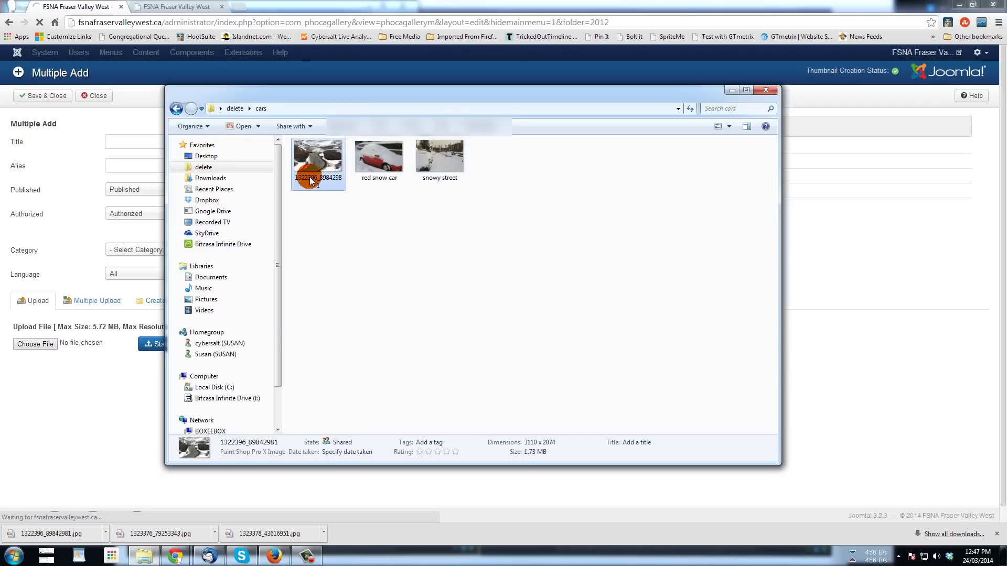
{"action": "left_click", "coordinate": [317, 179]}
{"action": "type", "text": "highway"}
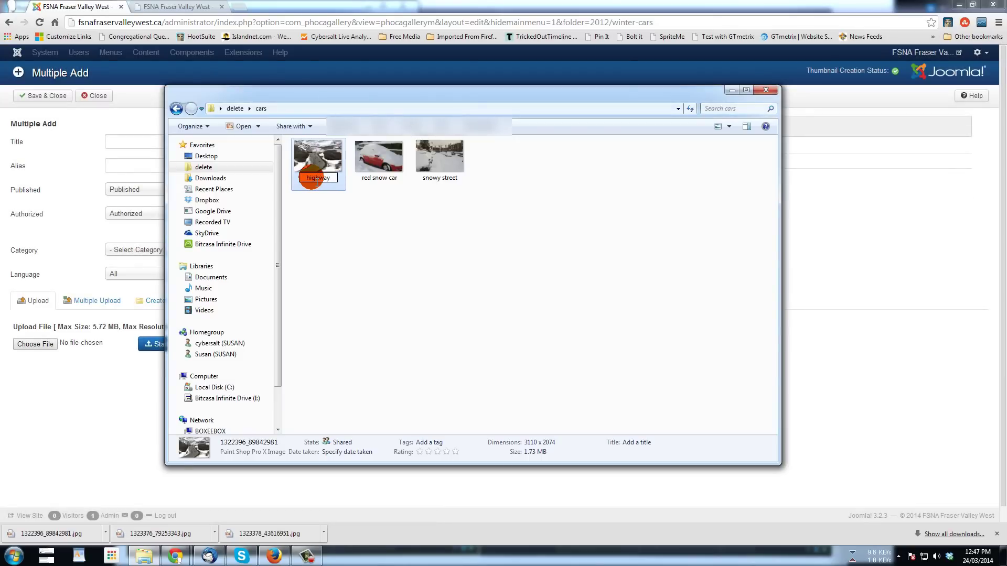
{"action": "key", "text": "Return"}
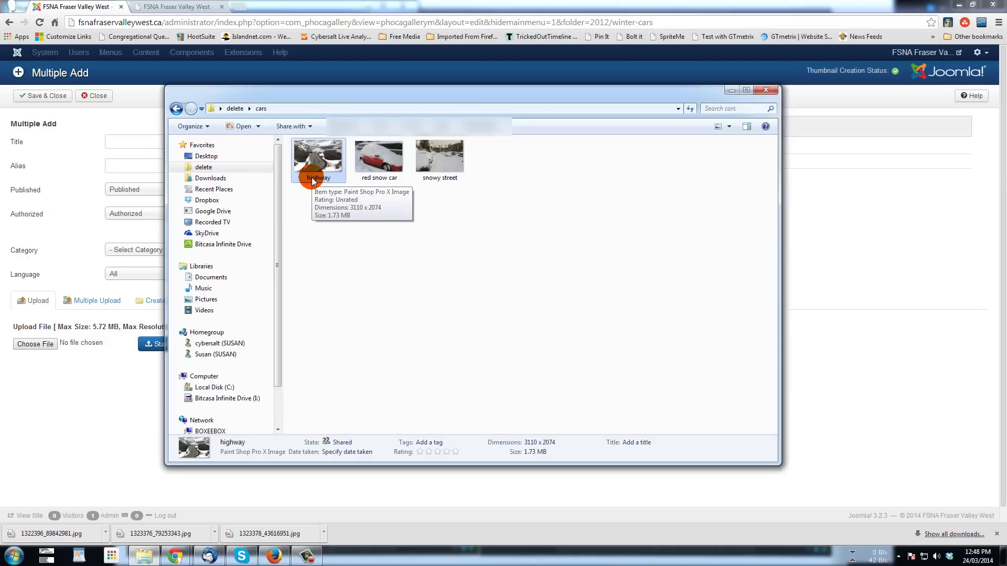
{"action": "left_click", "coordinate": [359, 93]}
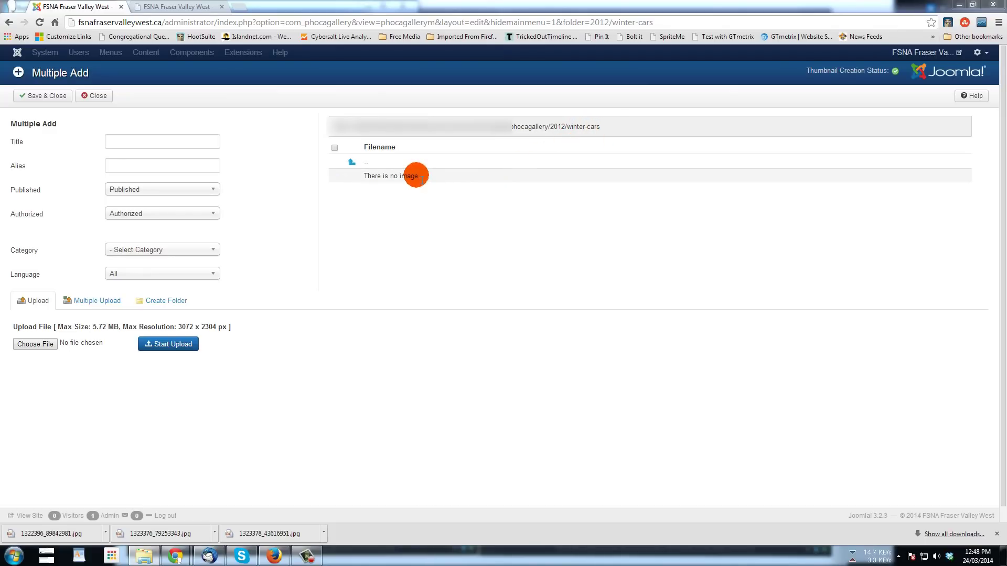
Step: Rename all three car photos to 'snow cars' in the file picker, then close it without choosing
{"action": "left_click", "coordinate": [36, 344]}
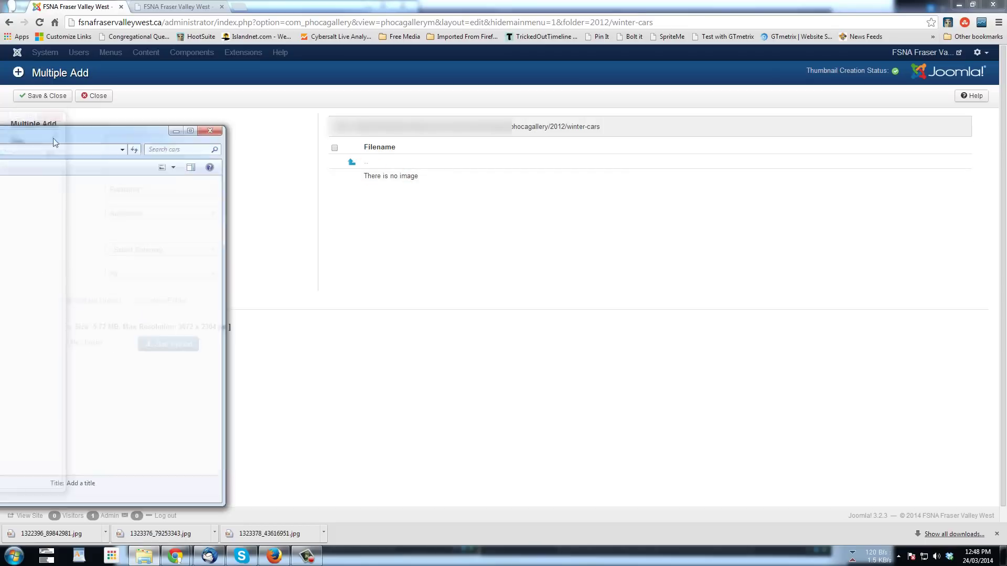
{"action": "left_click_drag", "start_coordinate": [493, 108], "coordinate": [477, 102]}
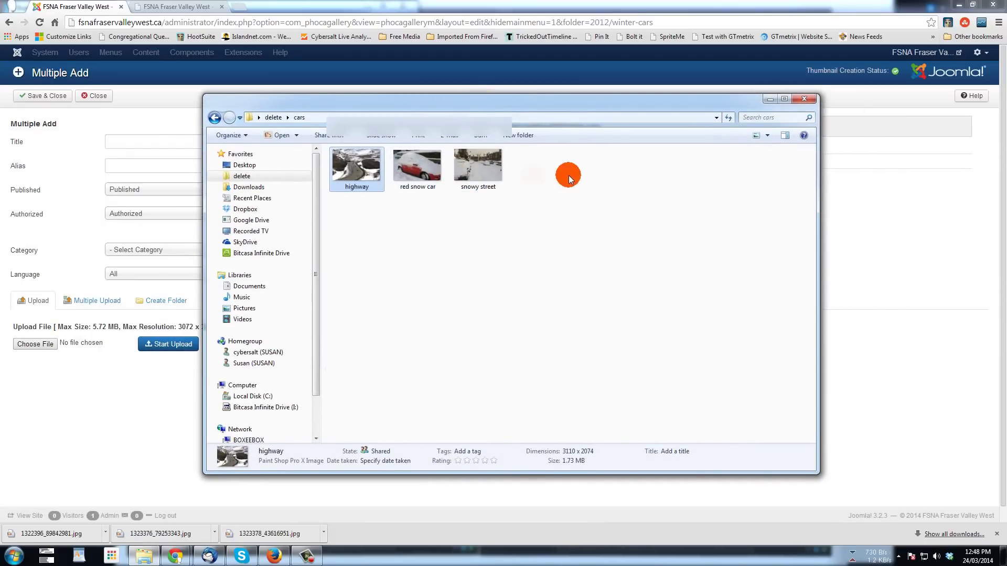
{"action": "left_click_drag", "start_coordinate": [617, 163], "coordinate": [331, 231]}
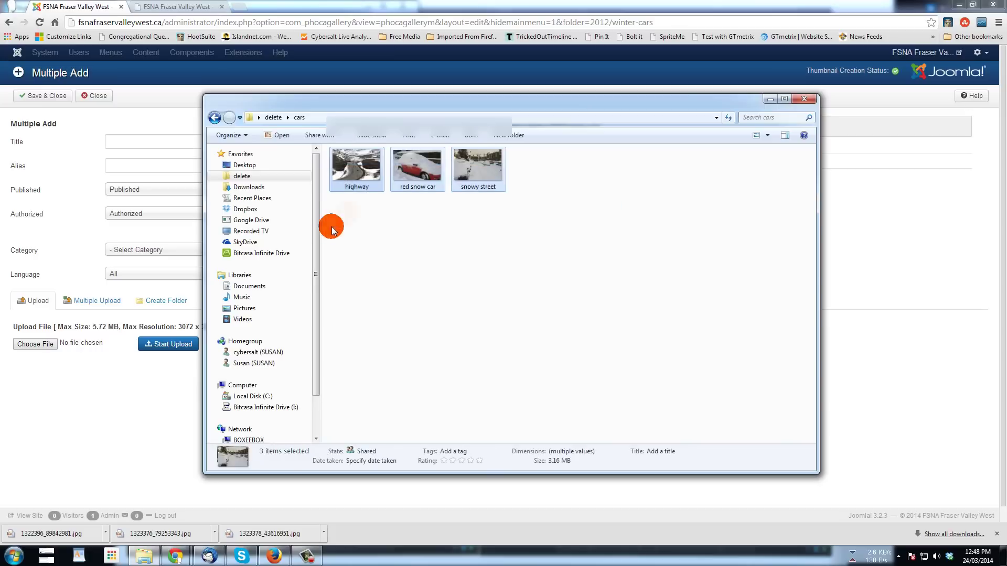
{"action": "right_click", "coordinate": [352, 188]}
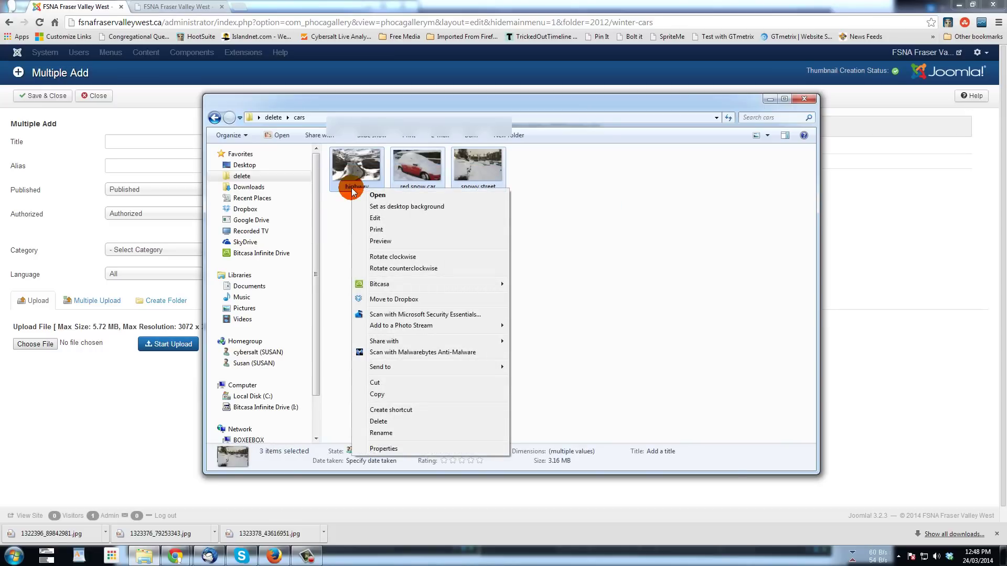
{"action": "left_click", "coordinate": [406, 433]}
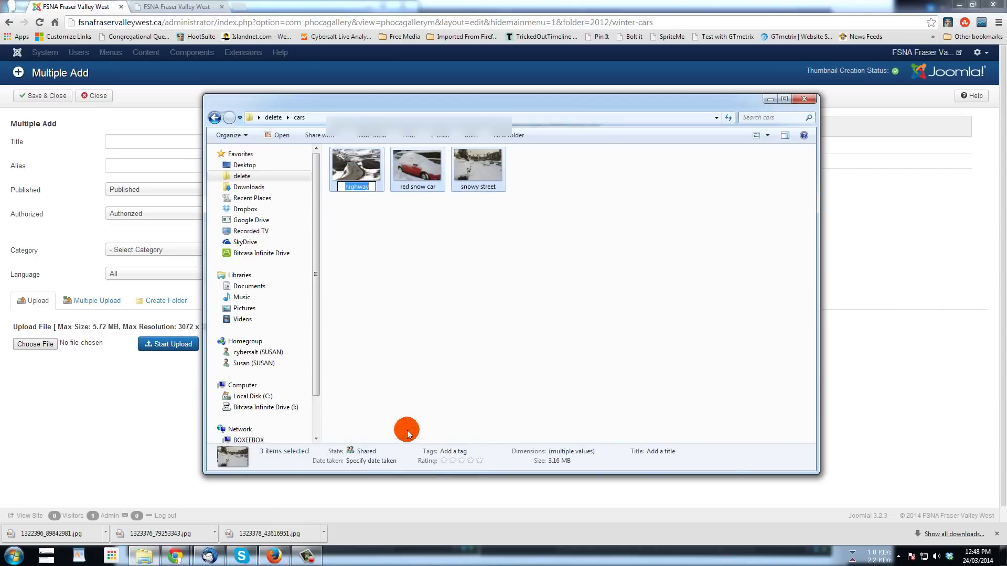
{"action": "type", "text": "snow cars"}
{"action": "key", "text": "Return"}
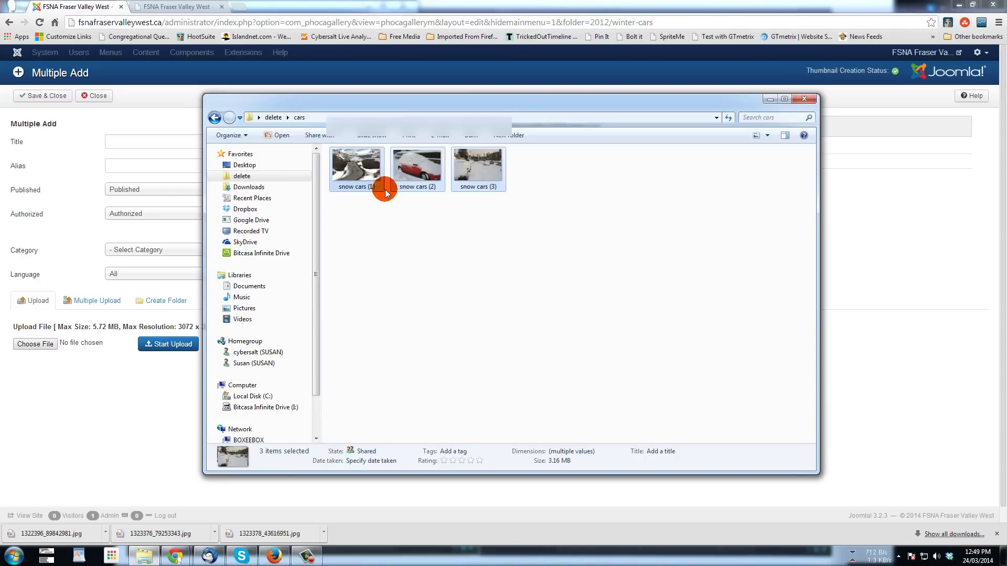
{"action": "key", "text": "Escape"}
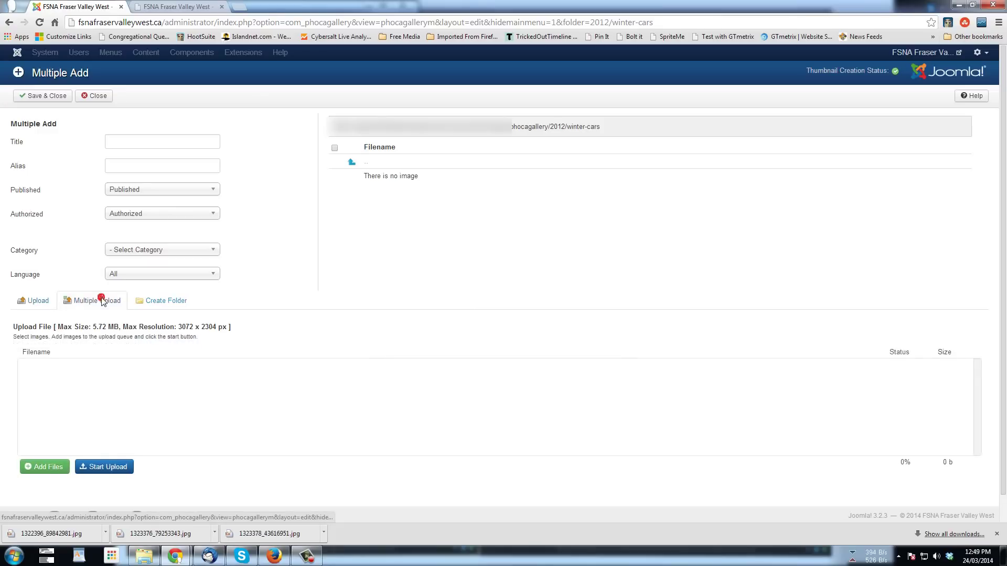
Step: Add snow cars (1)–(3) to the upload queue and start the upload
{"action": "left_click", "coordinate": [54, 465]}
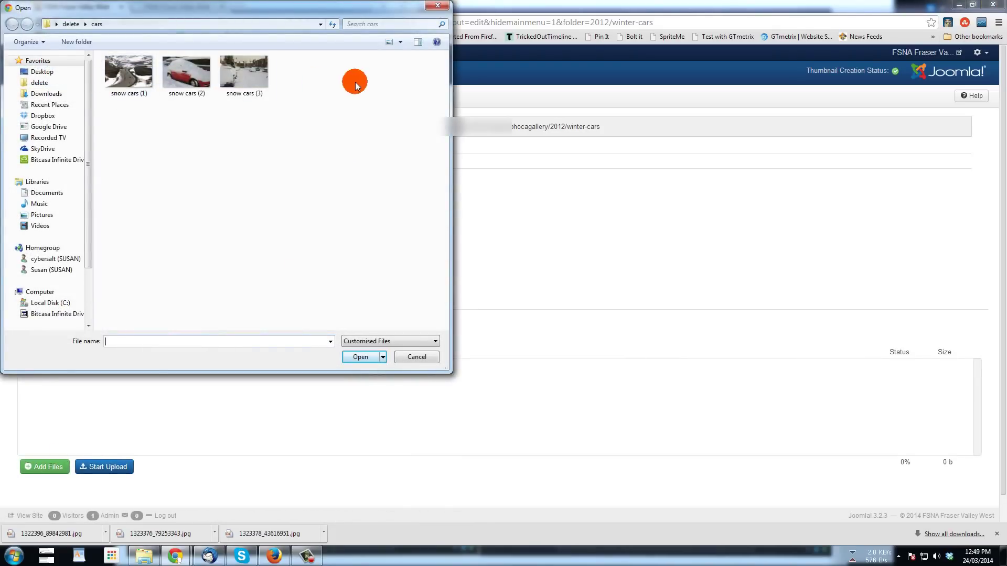
{"action": "left_click_drag", "start_coordinate": [355, 82], "coordinate": [114, 117]}
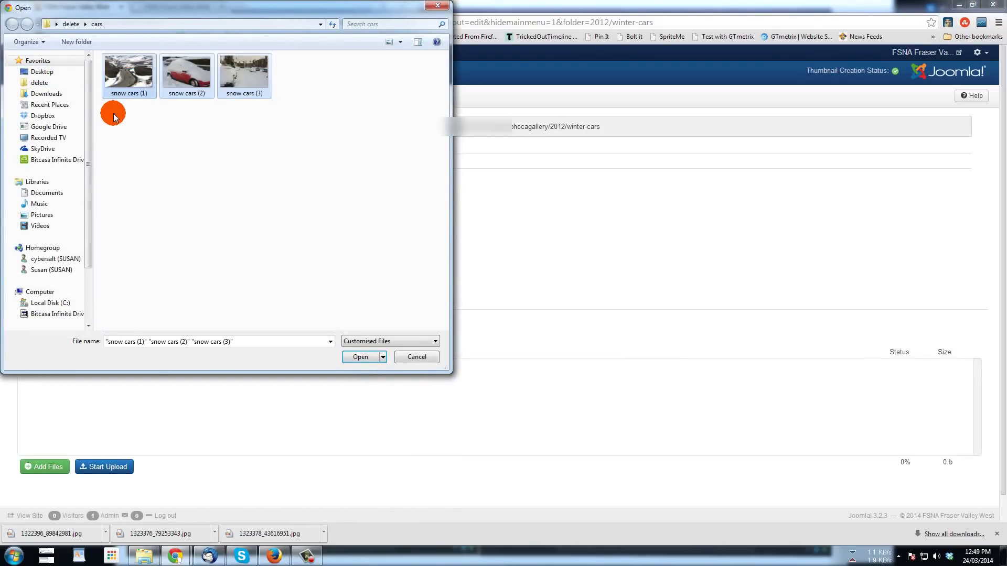
{"action": "left_click", "coordinate": [361, 357]}
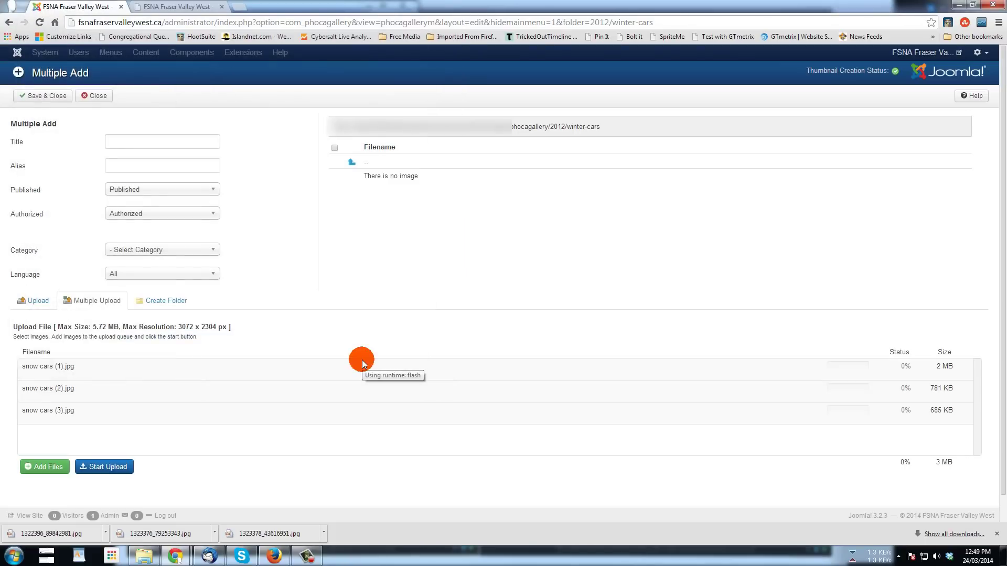
{"action": "left_click", "coordinate": [108, 467]}
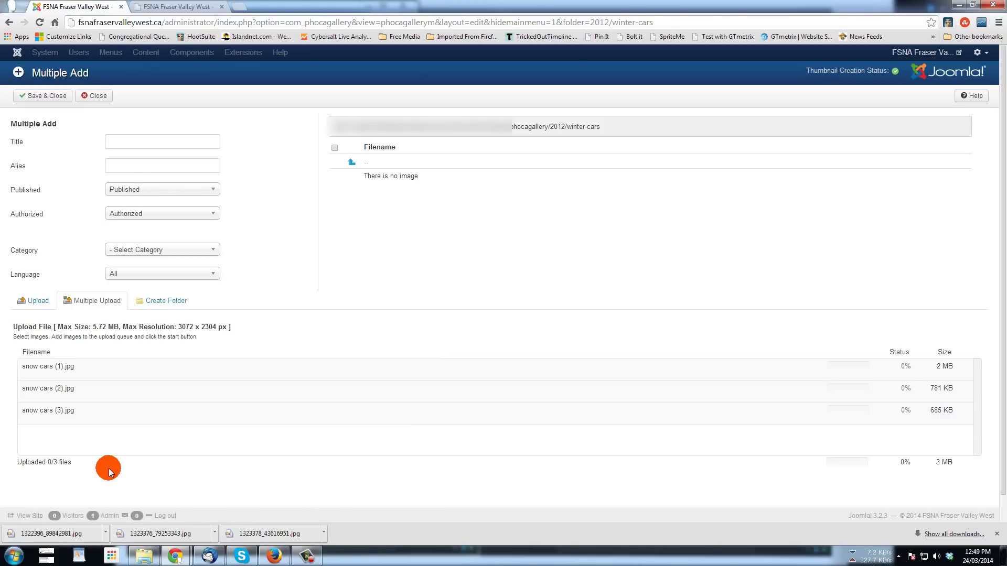
Step: Scroll down to watch the three snow cars images arrive in 2012/winter-cars
{"action": "scroll", "coordinate": [435, 341], "scroll_direction": "down", "scroll_amount": 1}
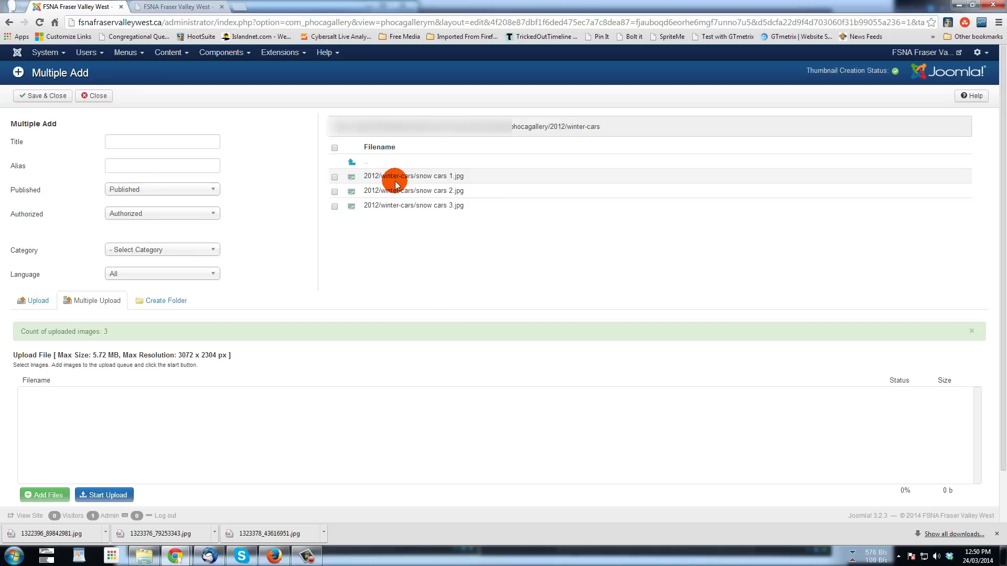
Step: Enter 'Winter Cars' as the title, accepting the suggested previous entry
{"action": "left_click", "coordinate": [141, 142]}
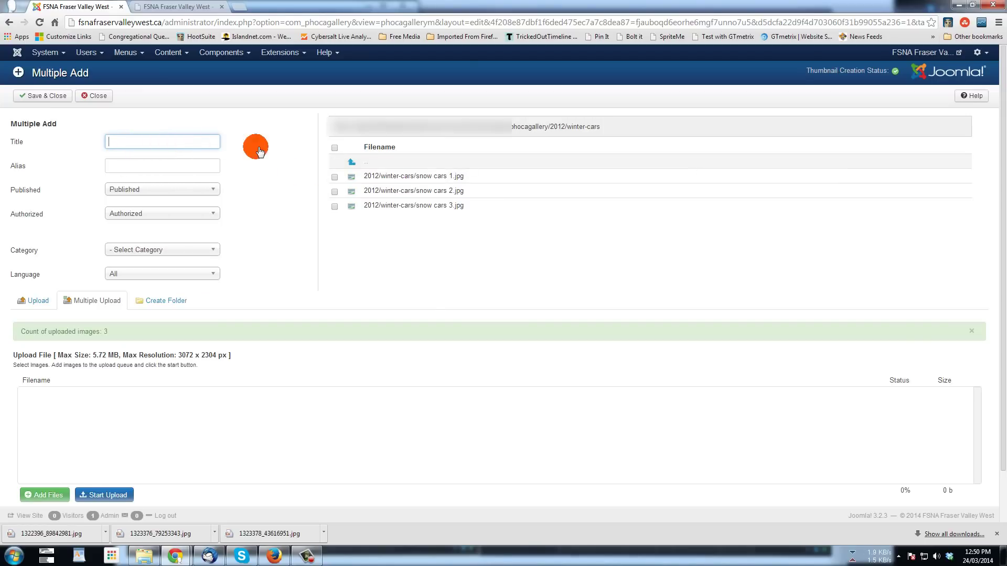
{"action": "left_click", "coordinate": [147, 147]}
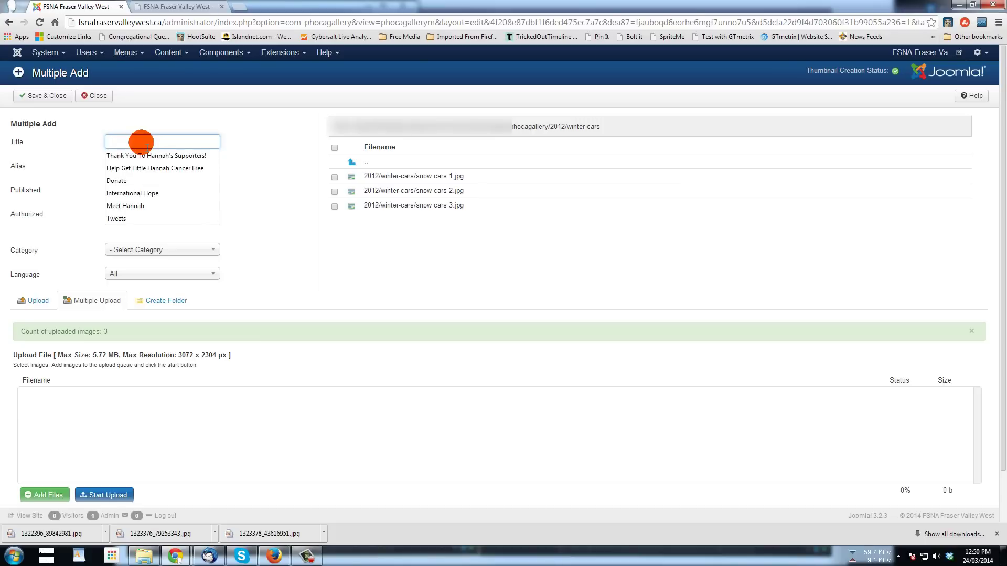
{"action": "type", "text": "Winter Cars"}
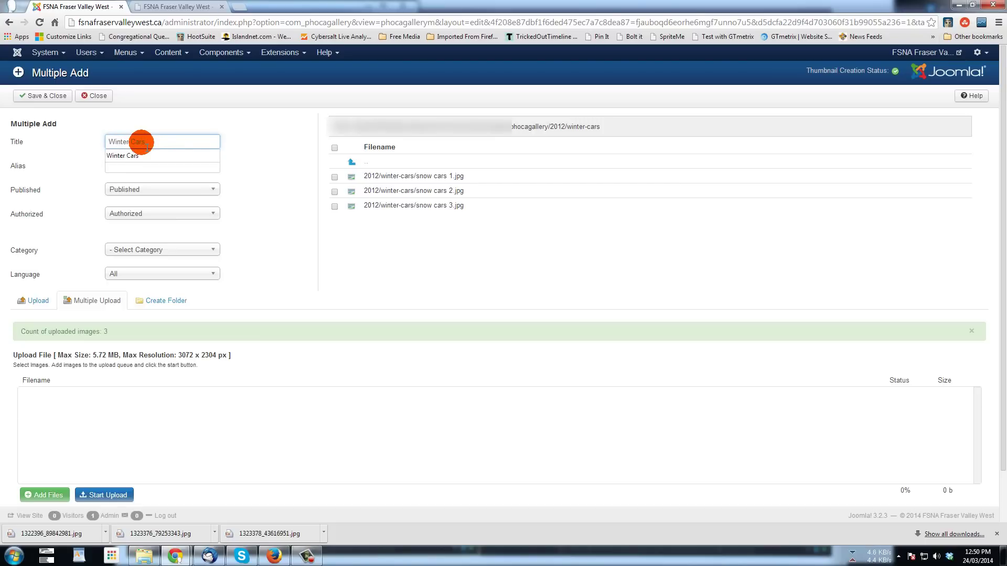
{"action": "key", "text": "Tab"}
{"action": "left_click", "coordinate": [20, 166]}
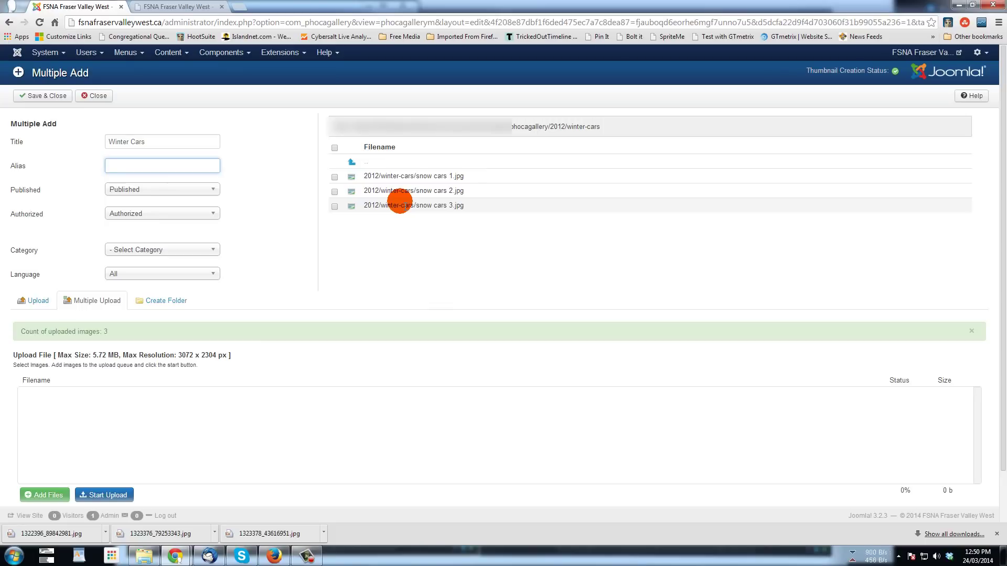
Step: Choose the 2012 - Winter Cars category and attempt Save & Close
{"action": "left_click", "coordinate": [212, 250]}
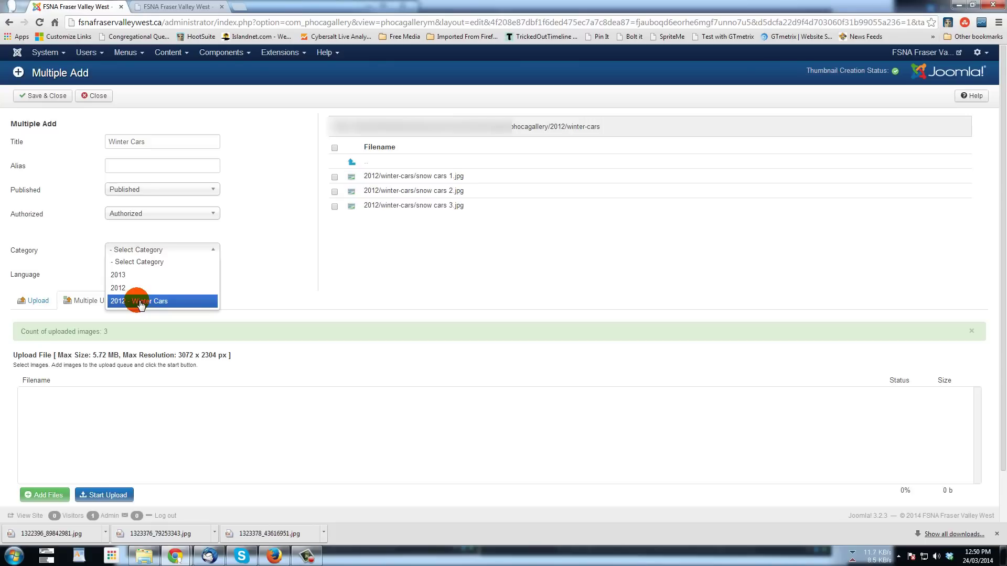
{"action": "left_click", "coordinate": [140, 301]}
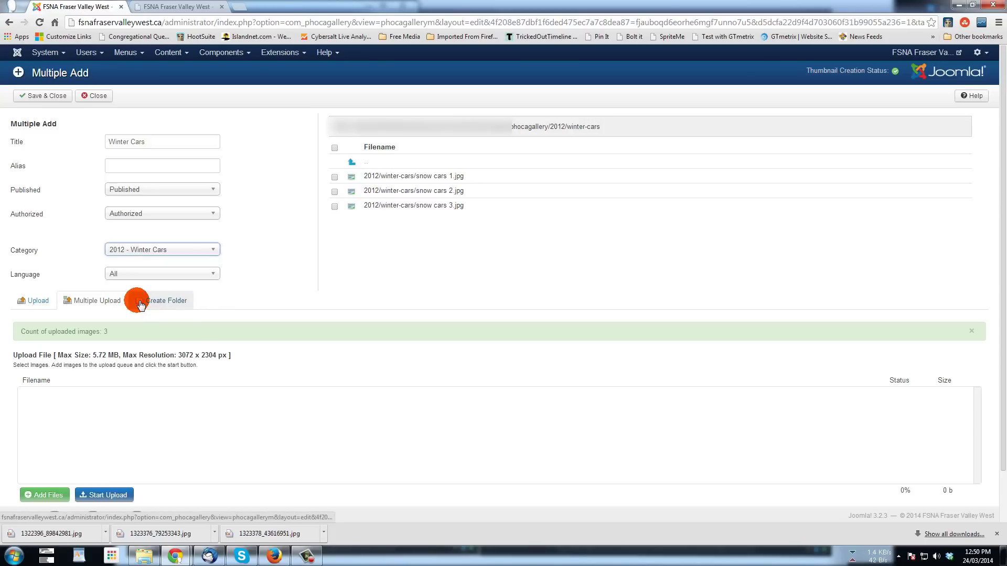
{"action": "left_click", "coordinate": [41, 98]}
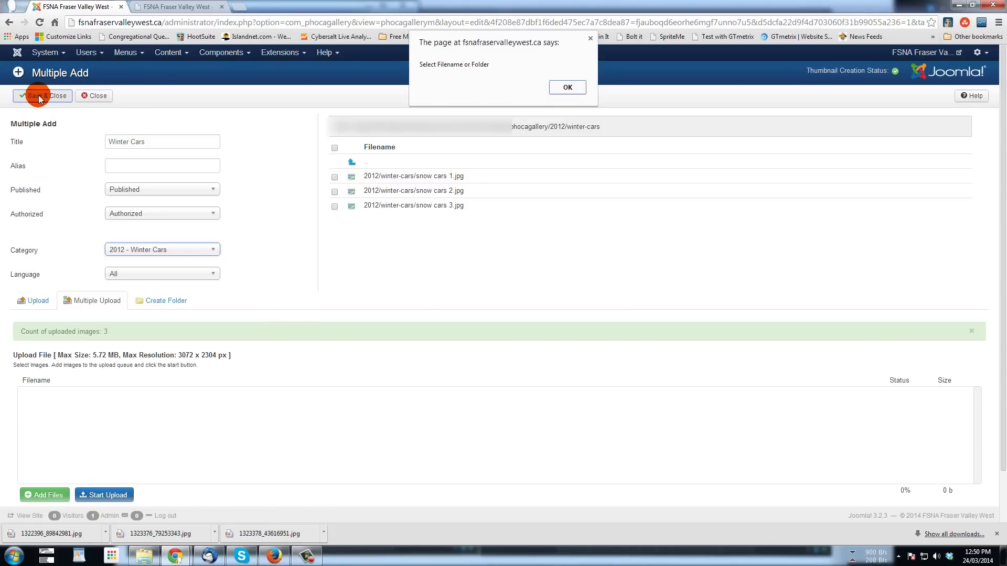
Step: Dismiss the alert, tick all three snow cars images, and briefly check the public Photos page
{"action": "left_click", "coordinate": [554, 91]}
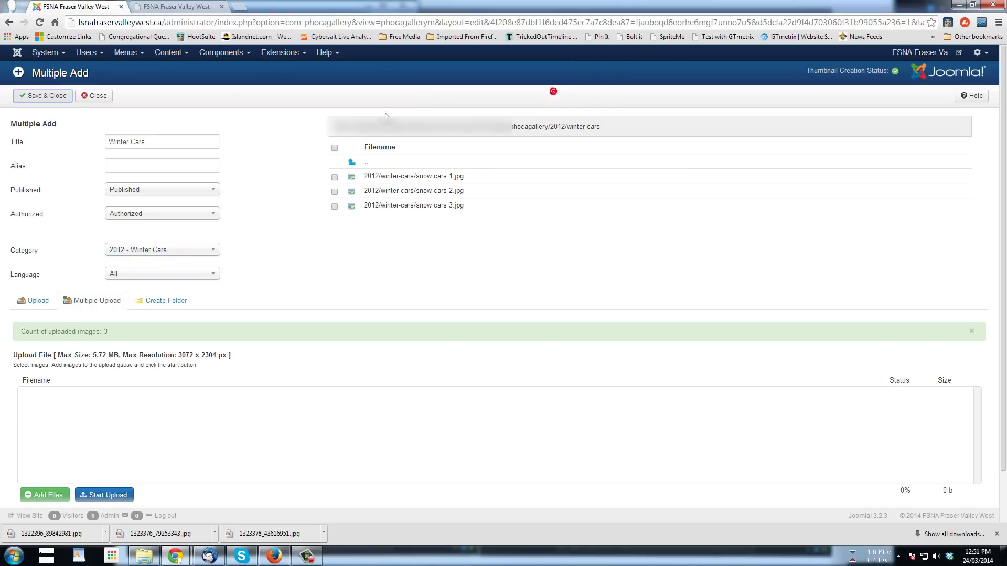
{"action": "left_click", "coordinate": [334, 147]}
{"action": "left_click", "coordinate": [42, 100]}
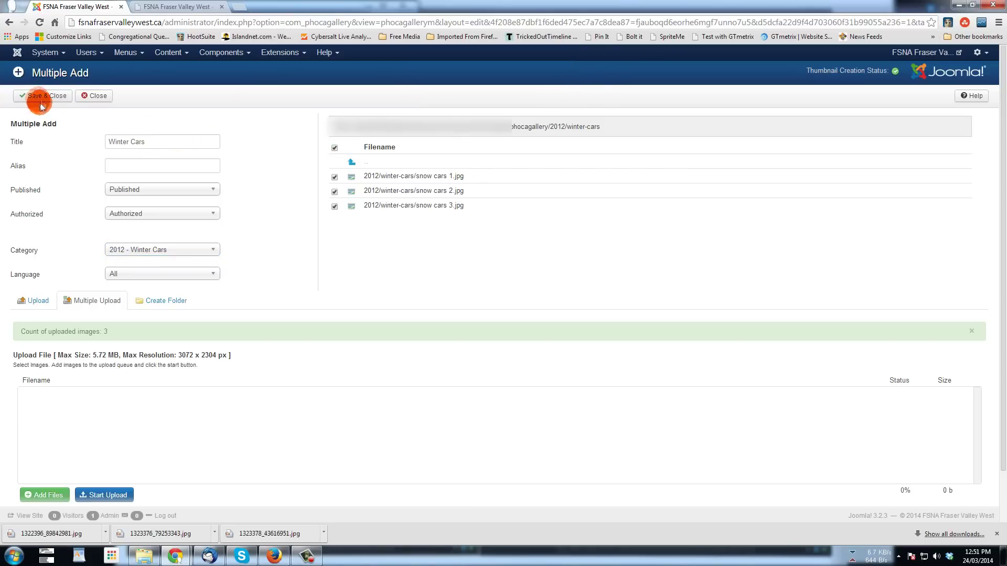
{"action": "left_click", "coordinate": [37, 100]}
{"action": "left_click", "coordinate": [181, 8]}
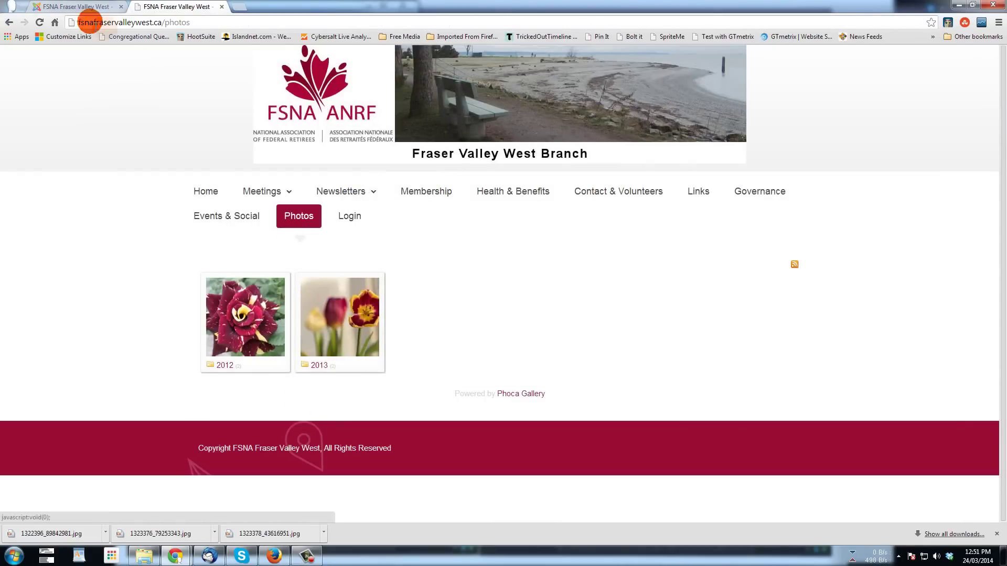
{"action": "left_click", "coordinate": [71, 7]}
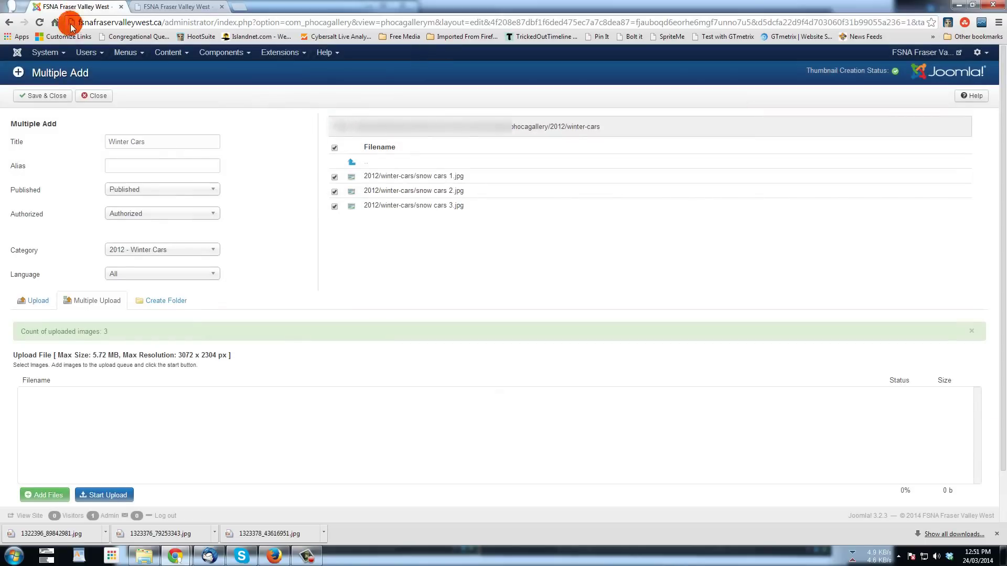
Step: Save the Multiple Add batch, adding the three Winter Cars images as IDs 22–24
{"action": "left_click", "coordinate": [48, 97]}
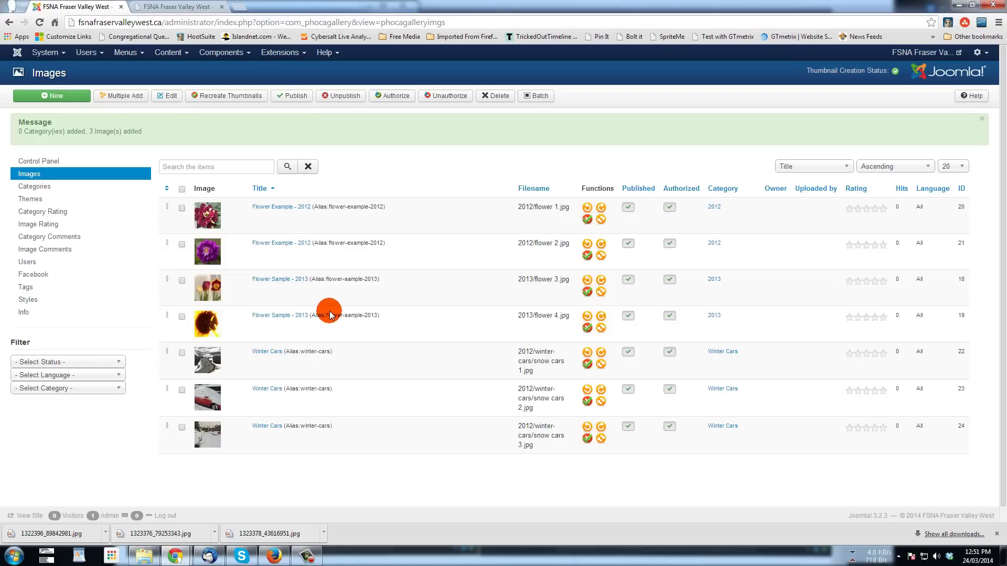
Step: Filter the Images list to the 2012 - Winter Cars category
{"action": "left_click", "coordinate": [58, 388]}
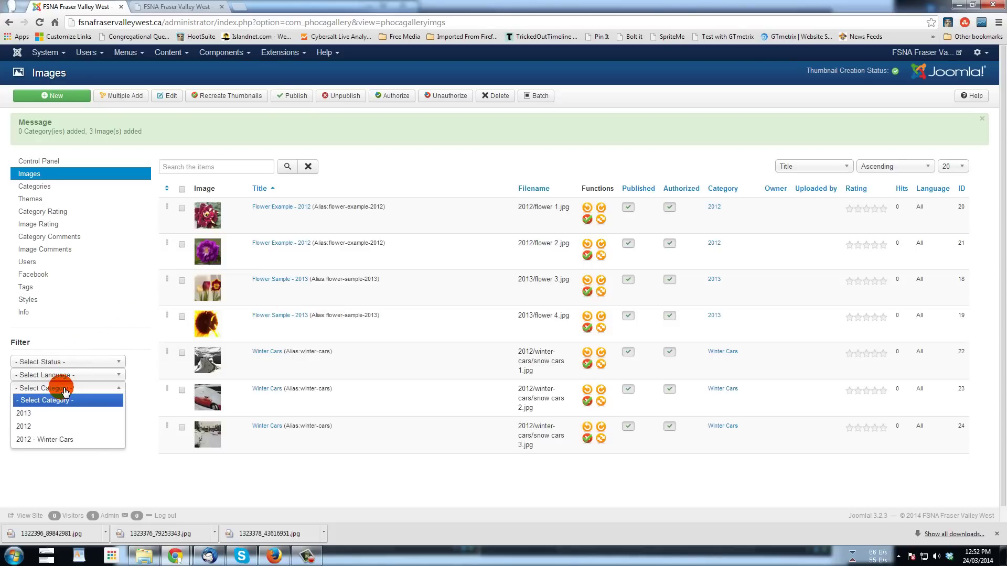
{"action": "left_click", "coordinate": [57, 440]}
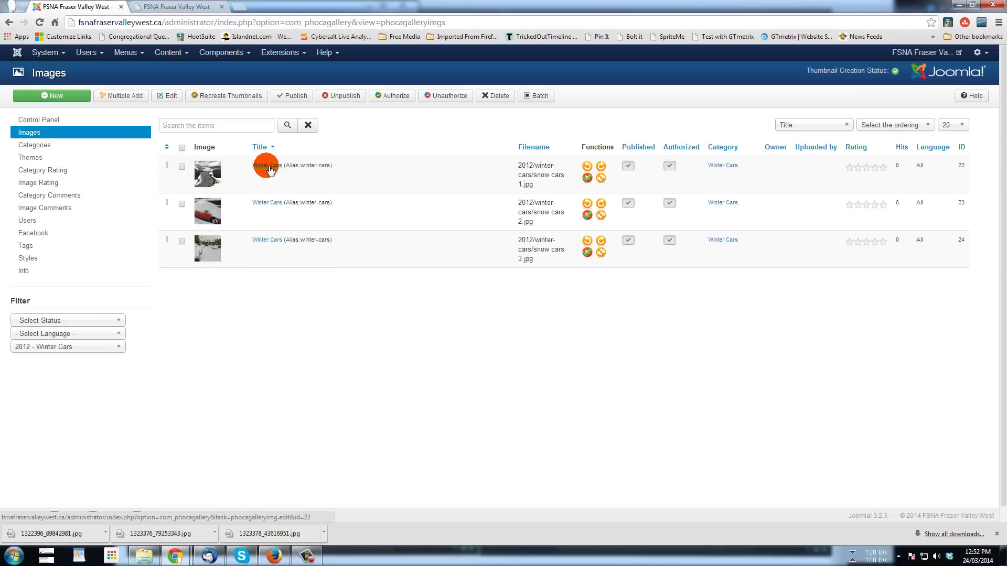
{"action": "left_click", "coordinate": [268, 167]}
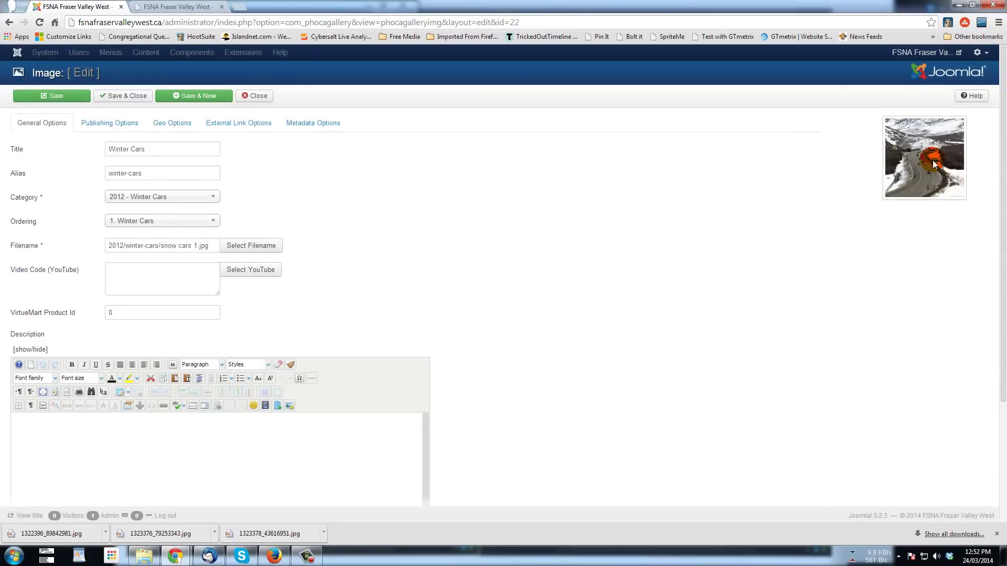
{"action": "scroll", "coordinate": [457, 168], "scroll_direction": "down", "scroll_amount": 3}
{"action": "left_click", "coordinate": [147, 337]}
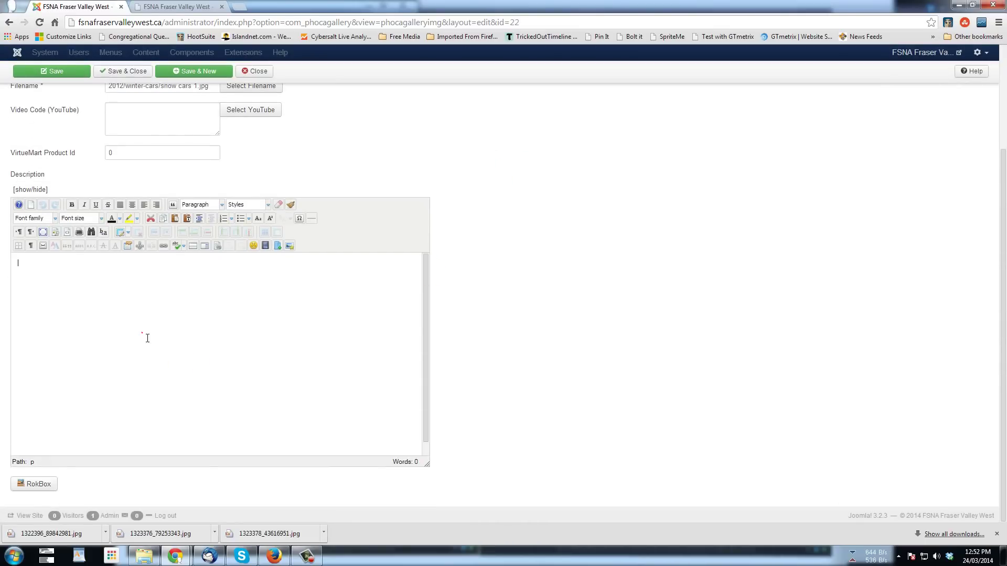
{"action": "scroll", "coordinate": [99, 317], "scroll_direction": "up", "scroll_amount": 1}
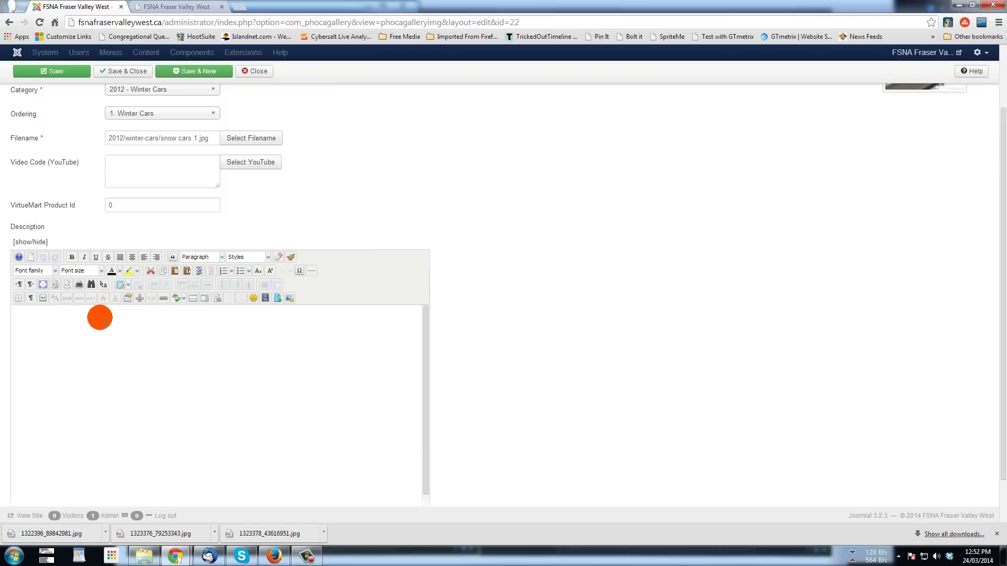
{"action": "scroll", "coordinate": [563, 230], "scroll_direction": "up", "scroll_amount": 2}
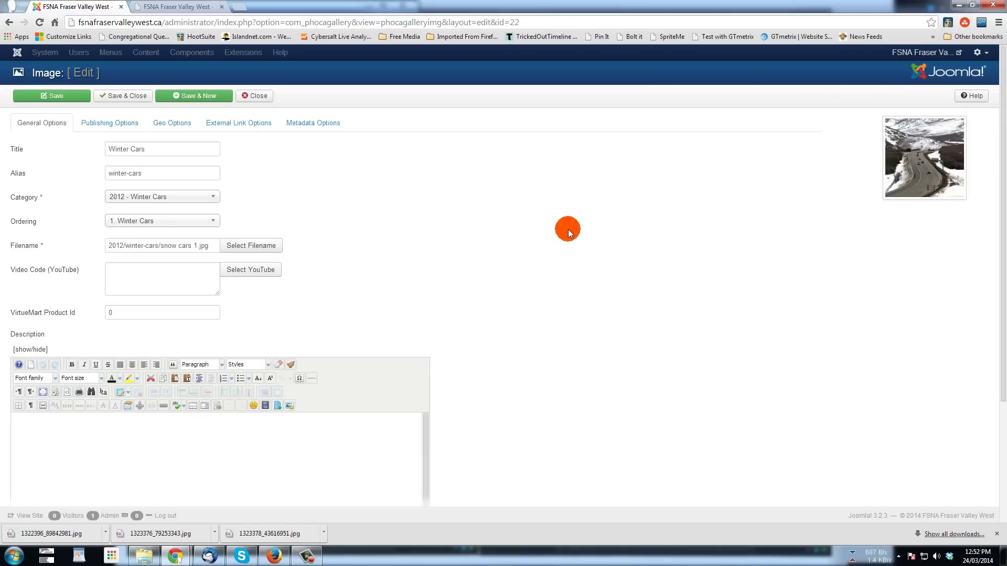
{"action": "left_click", "coordinate": [118, 125]}
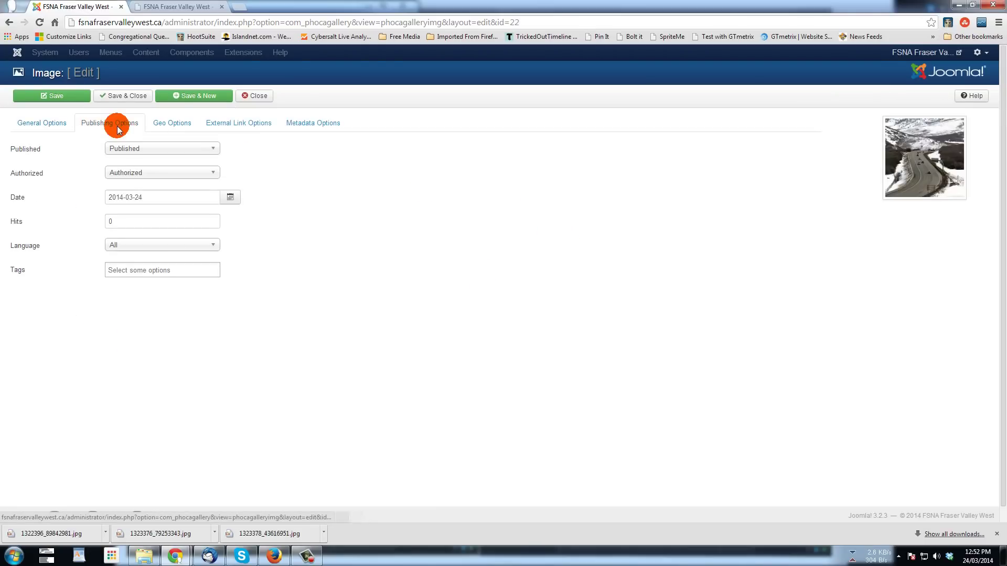
{"action": "left_click", "coordinate": [172, 126]}
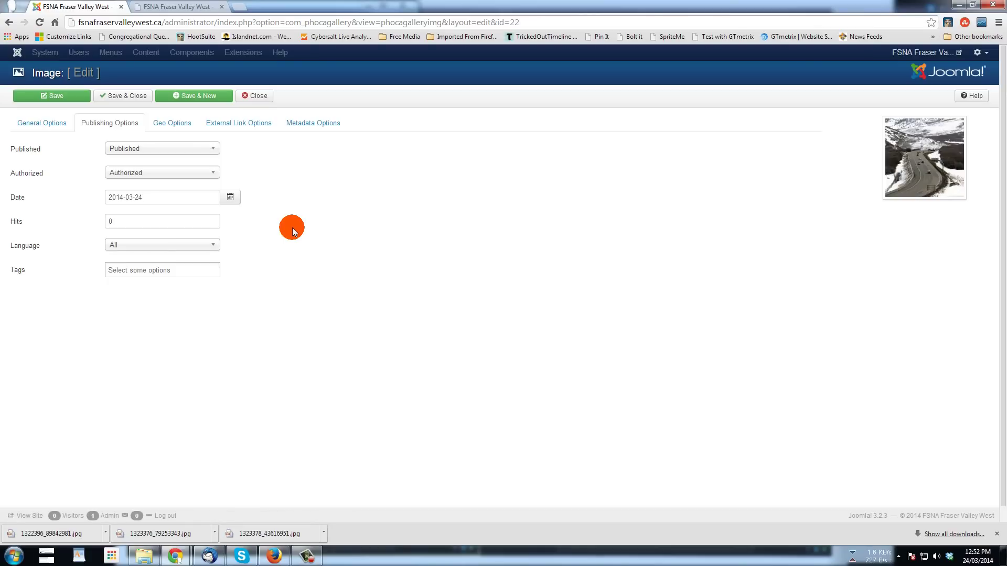
{"action": "left_click", "coordinate": [254, 96]}
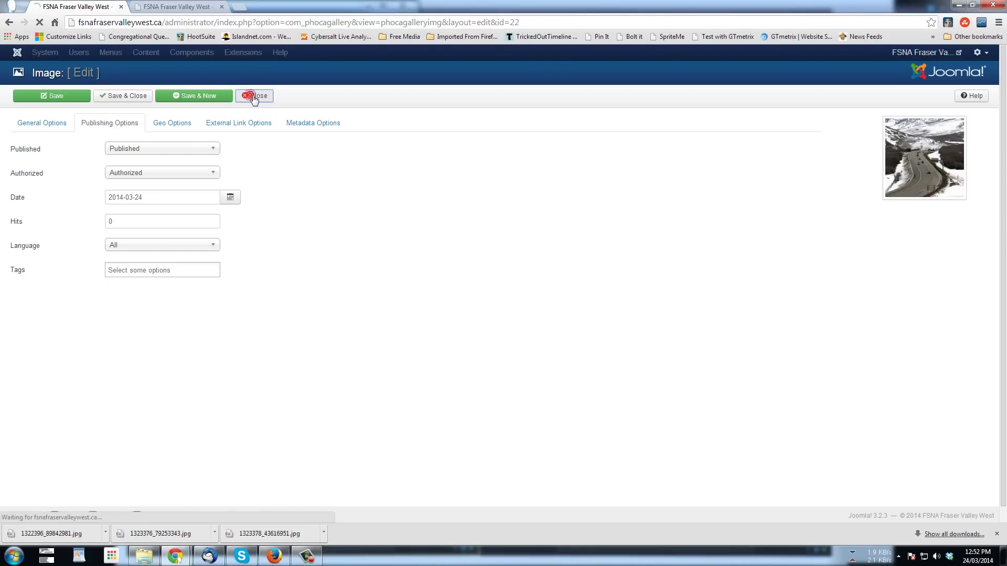
Step: Reload the public Photos page and open the new Winter Cars album
{"action": "left_click", "coordinate": [182, 8]}
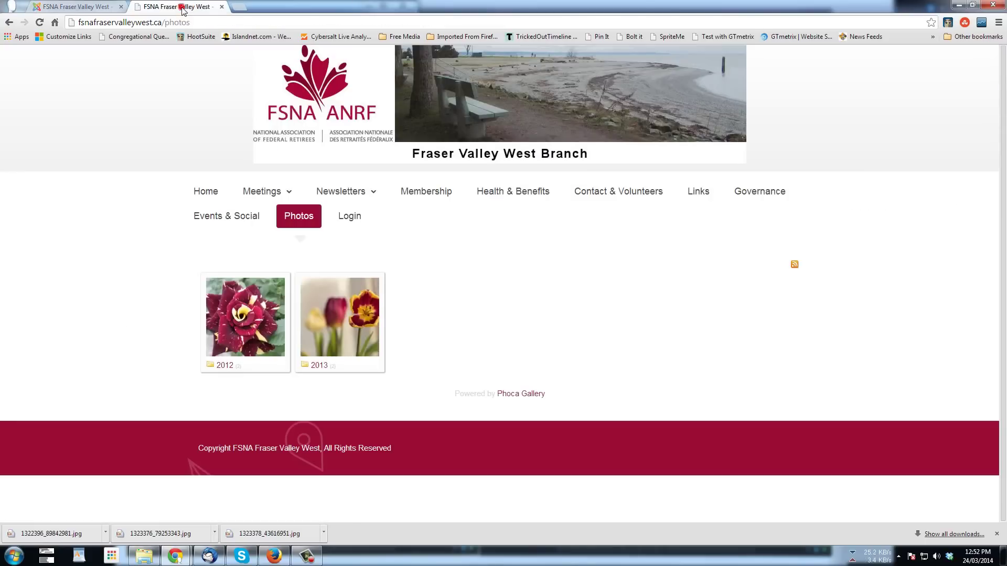
{"action": "left_click", "coordinate": [39, 22]}
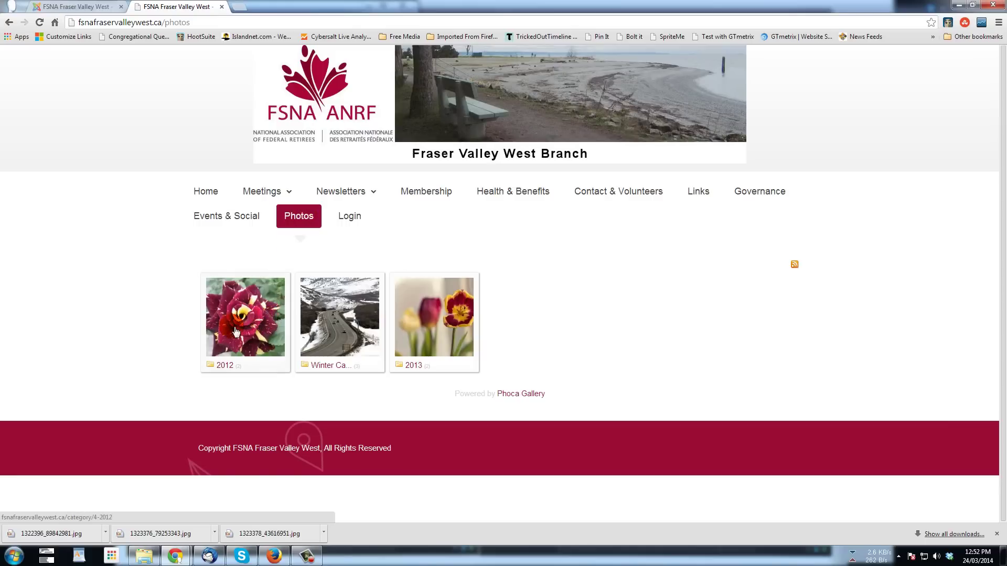
{"action": "left_click", "coordinate": [334, 366]}
{"action": "left_click", "coordinate": [412, 366]}
{"action": "left_click", "coordinate": [351, 335]}
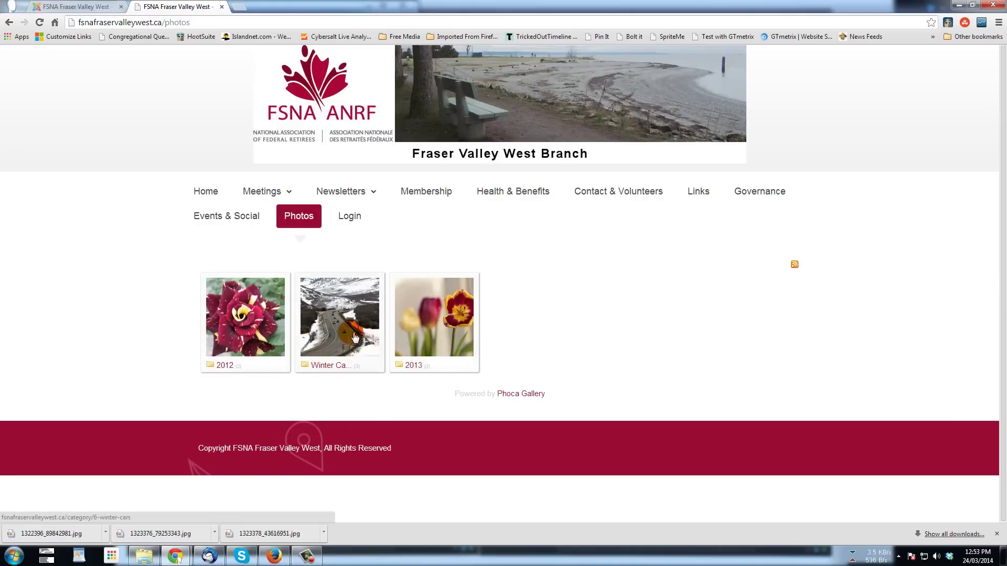
{"action": "left_click", "coordinate": [355, 337]}
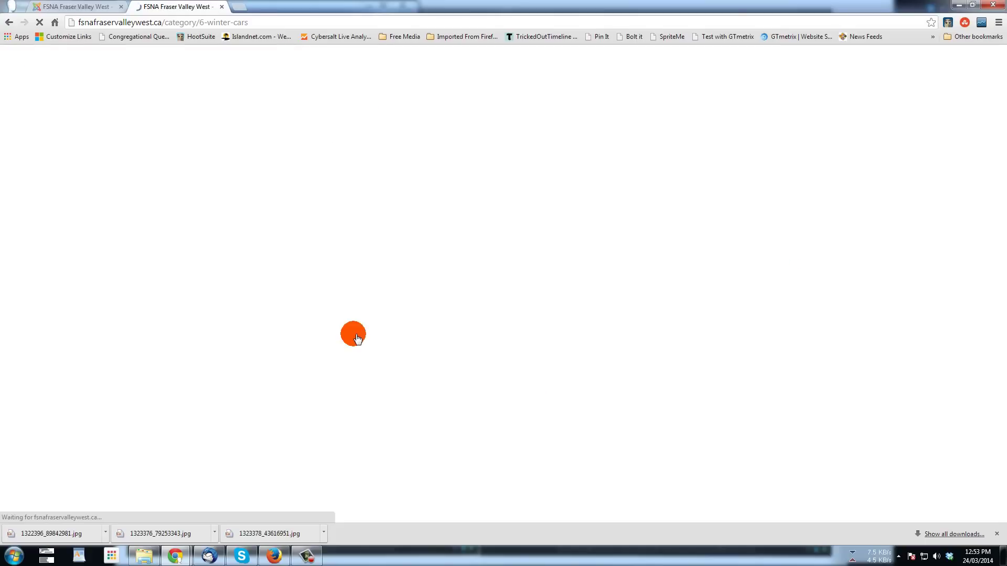
Step: Enlarge the first Winter Cars photo, advance to the snow-covered red car, then close the viewer
{"action": "left_click", "coordinate": [344, 336]}
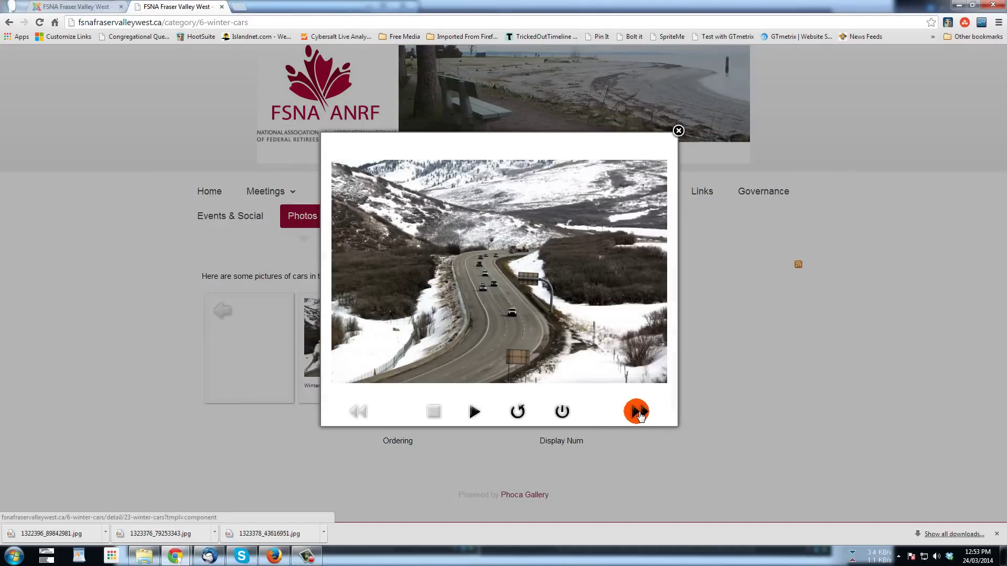
{"action": "left_click", "coordinate": [637, 412]}
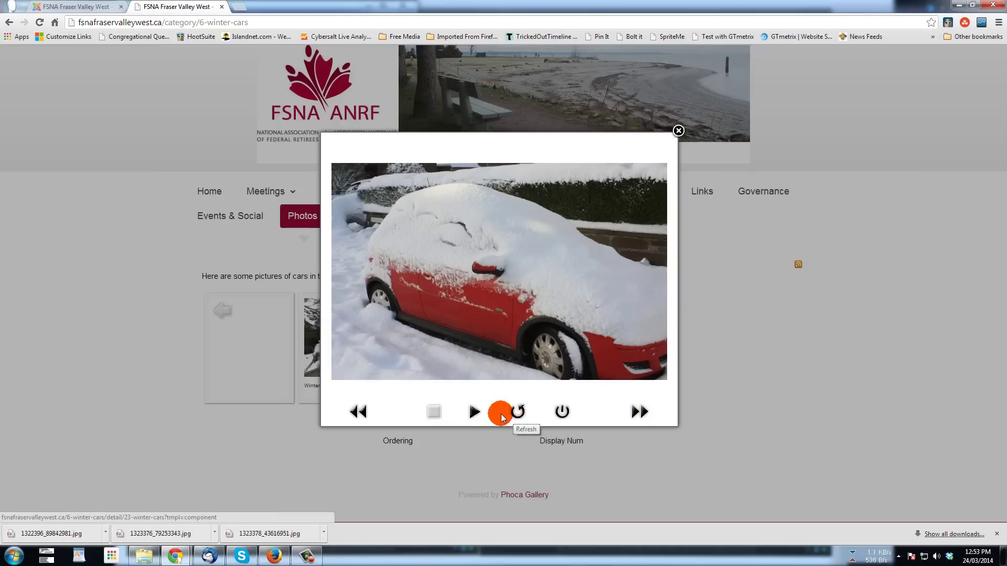
{"action": "left_click", "coordinate": [679, 131]}
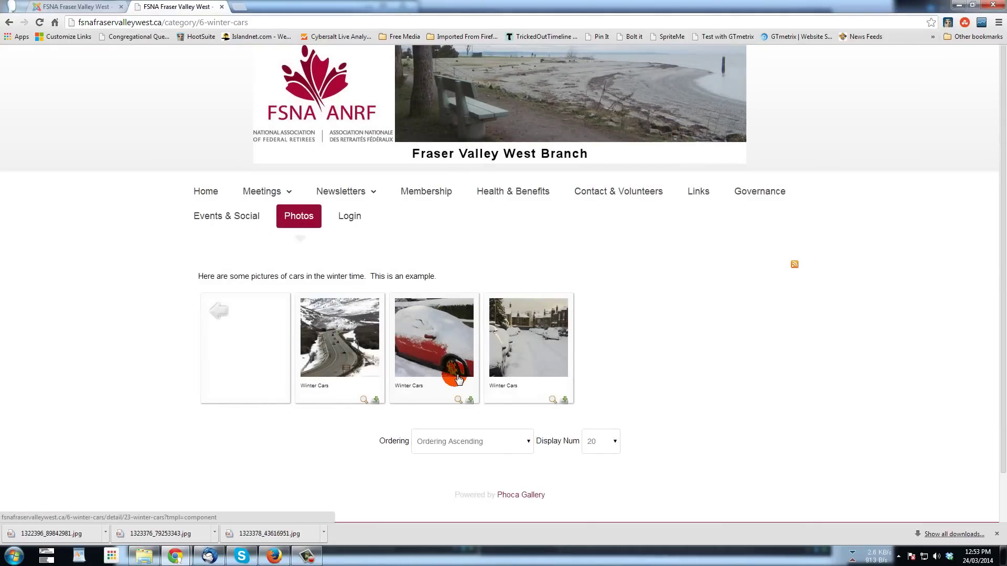
Step: Switch back to the admin Images list filtered to 2012 - Winter Cars
{"action": "left_click", "coordinate": [90, 9]}
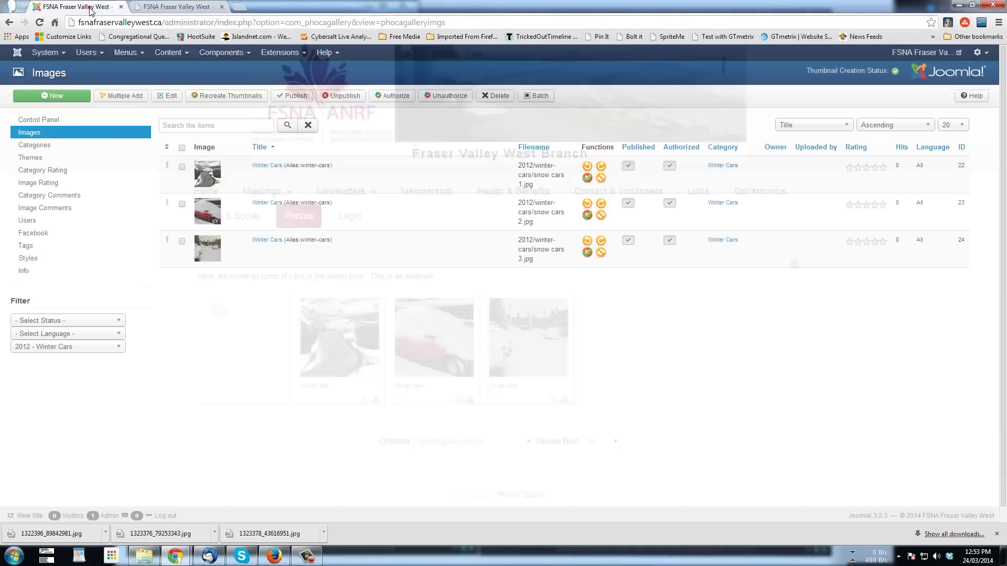